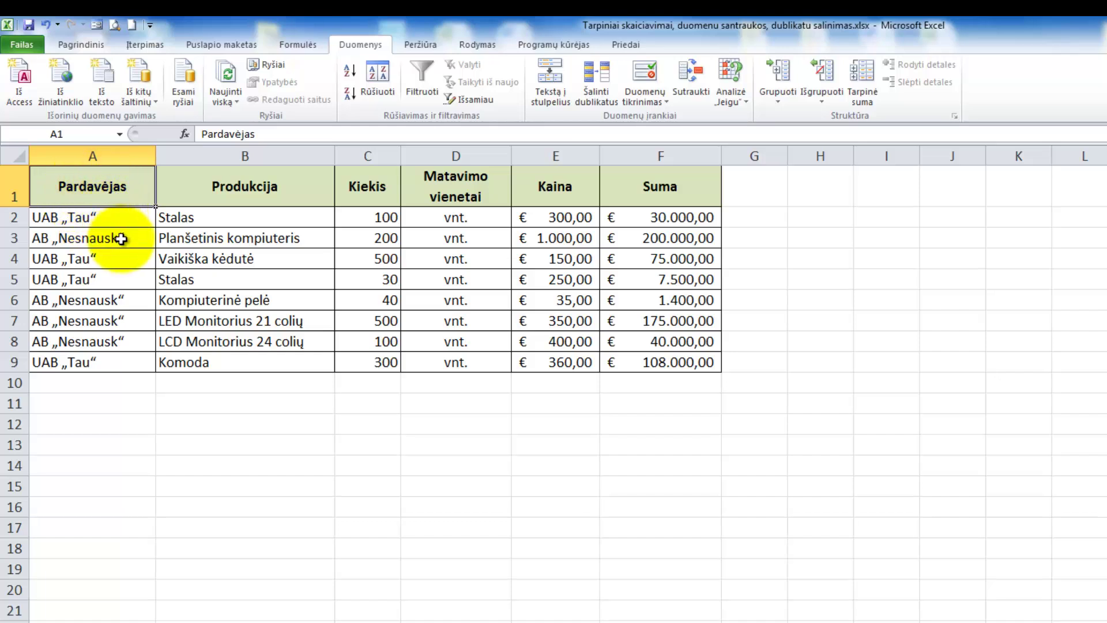
pyautogui.click(86, 153)
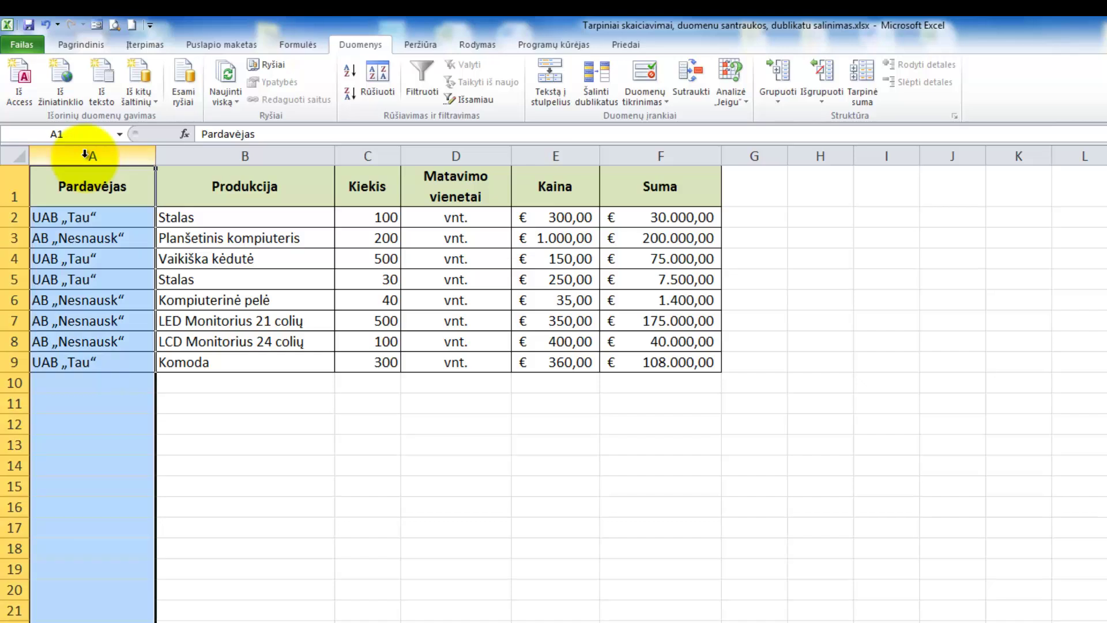
pyautogui.click(95, 239)
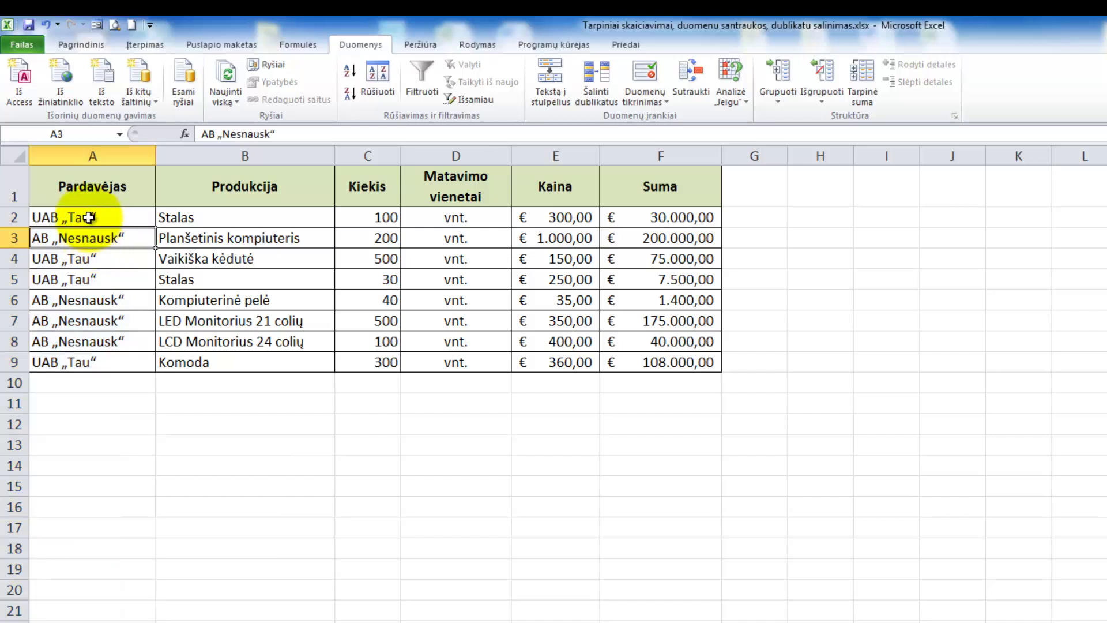
pyautogui.click(88, 218)
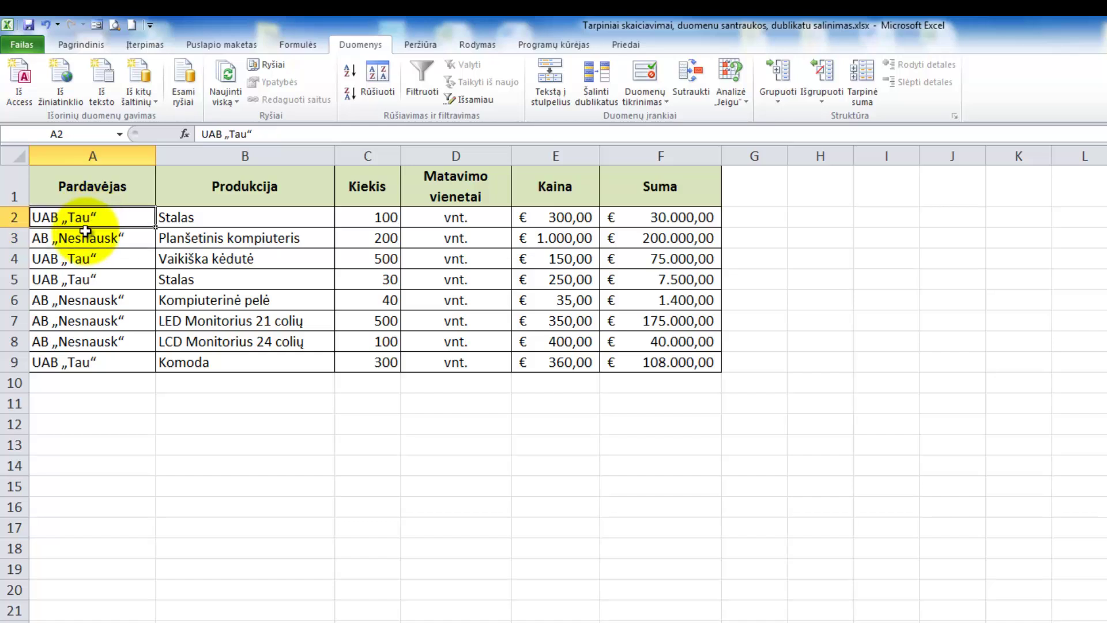
pyautogui.click(85, 238)
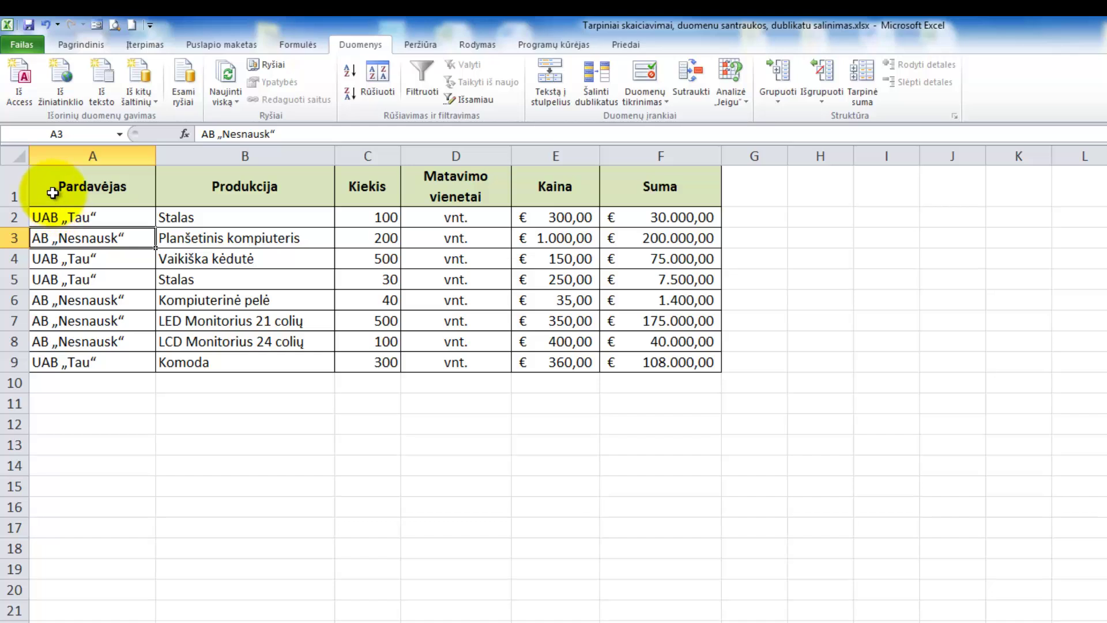
# Sort the table A1:F9 by the Pardavėjas column's values from A to Z, treating the first row as headers.
pyautogui.moveTo(53, 192); pyautogui.dragTo(638, 366)
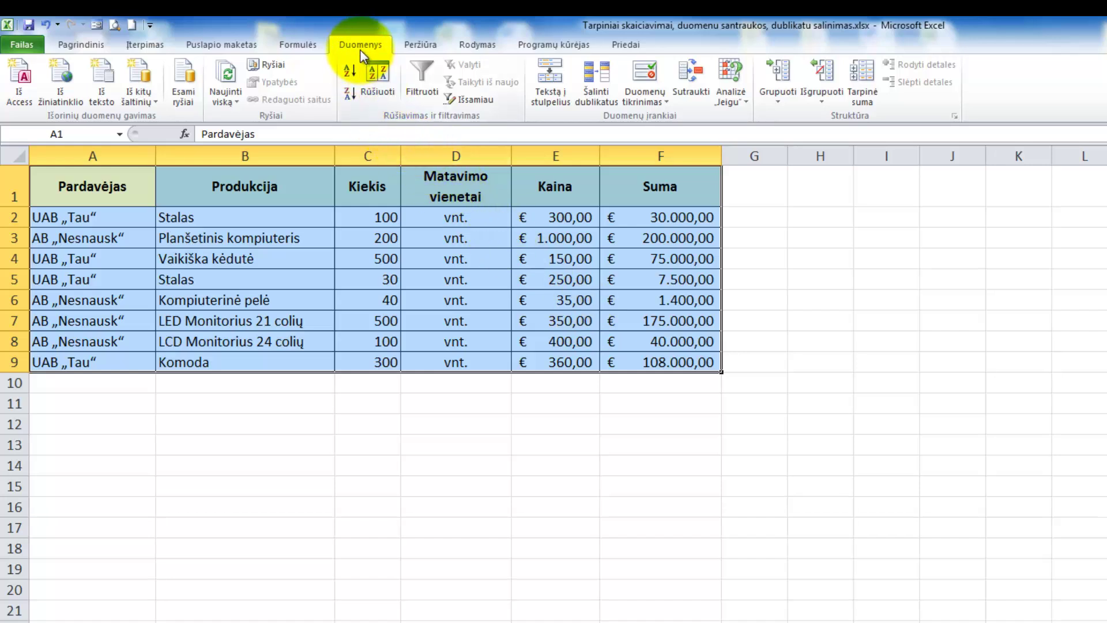
pyautogui.click(381, 89)
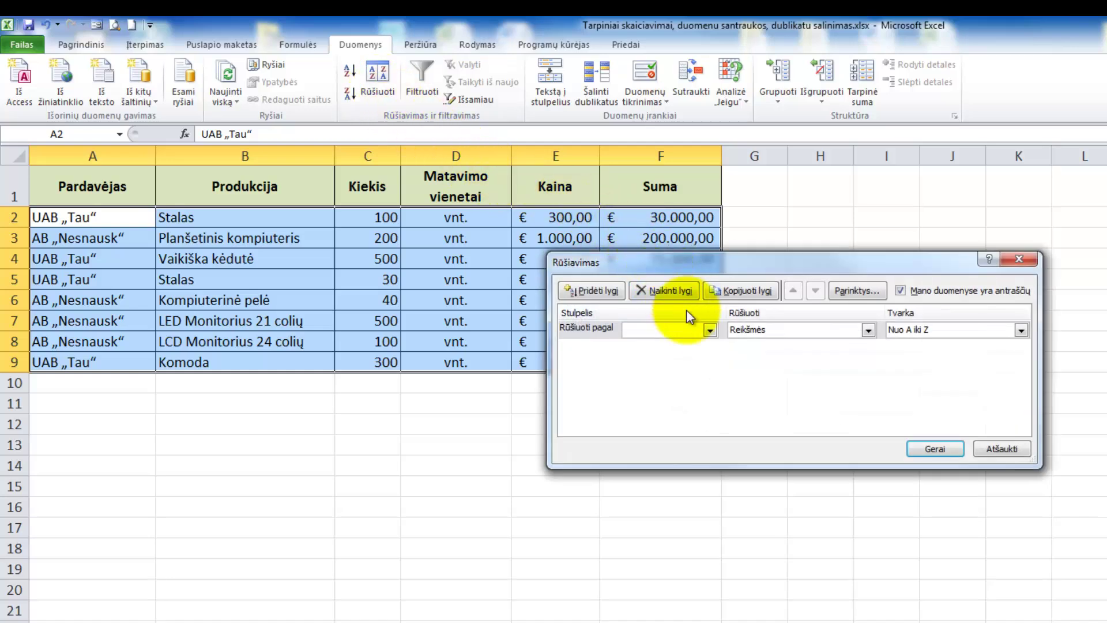
pyautogui.click(708, 329)
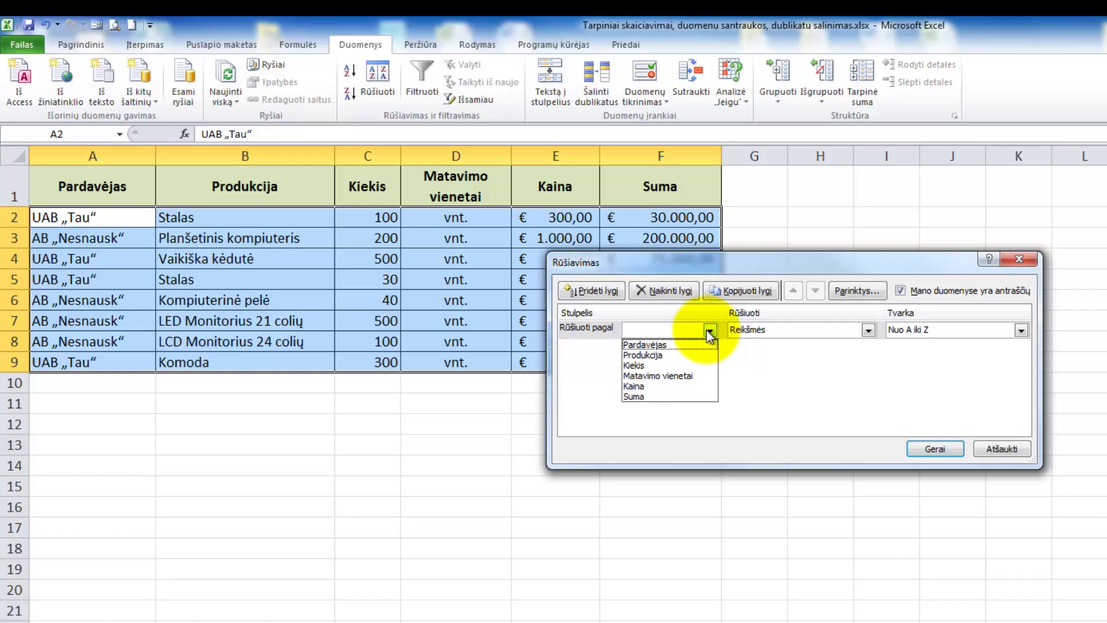
pyautogui.click(648, 344)
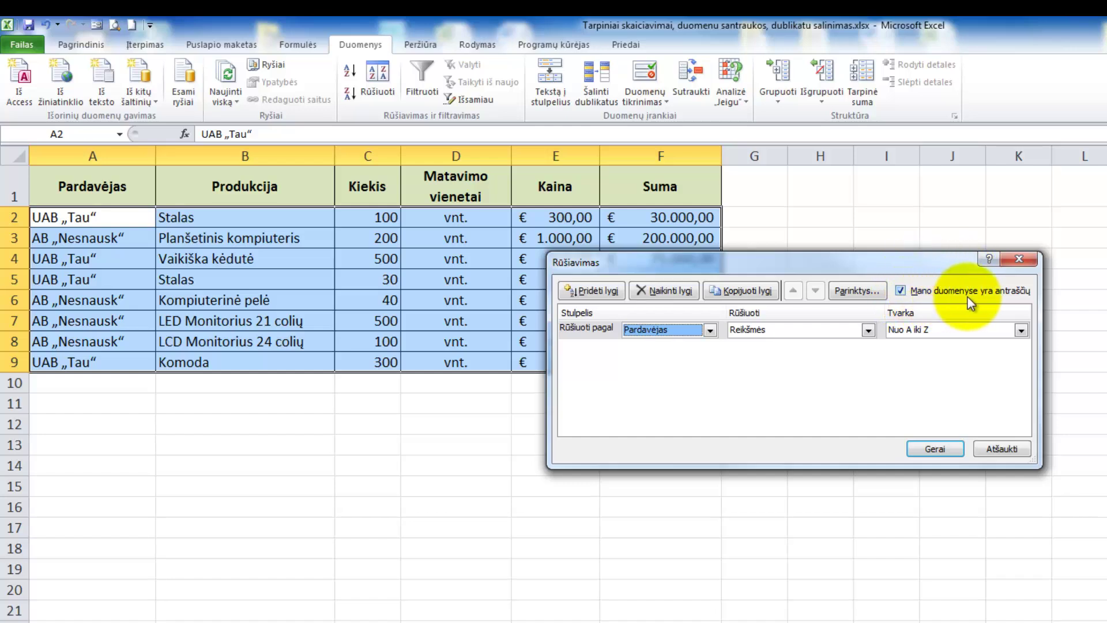
pyautogui.click(942, 441)
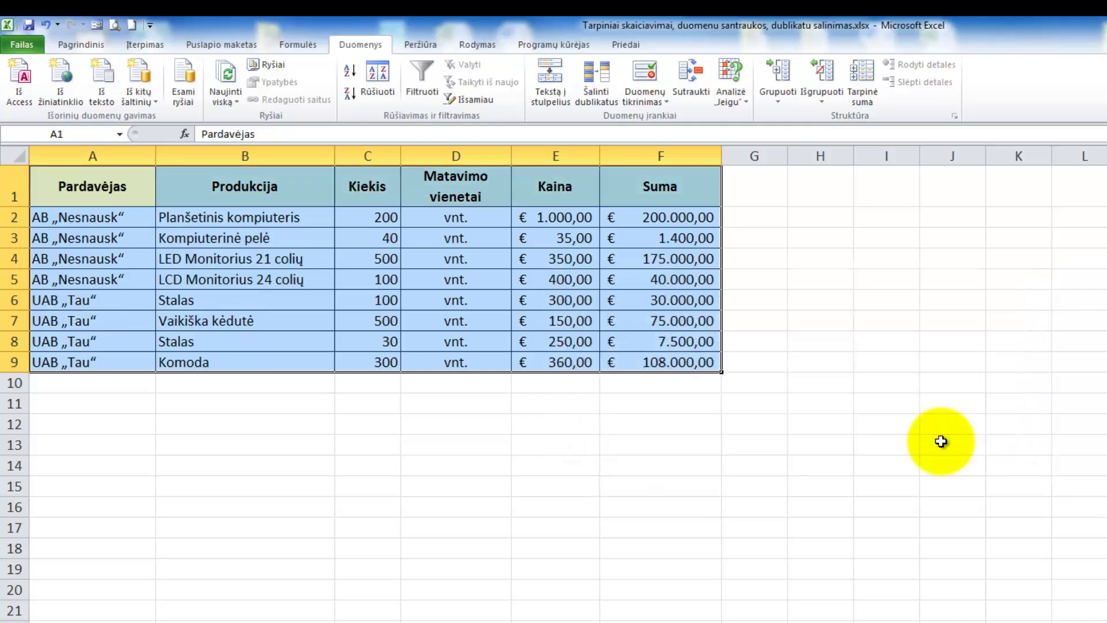
pyautogui.click(831, 454)
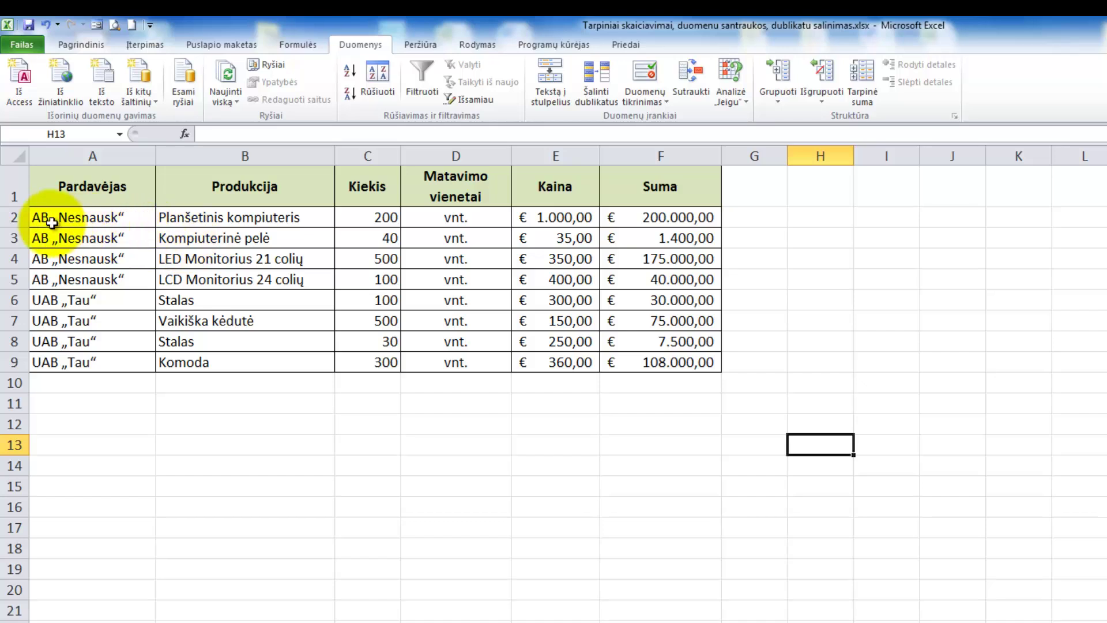
# Review the sorted groups by highlighting the AB „Nesnausk“ rows 2–5 and the UAB „Tau“ rows 6–9 in turn.
pyautogui.moveTo(10, 218); pyautogui.dragTo(7, 284)
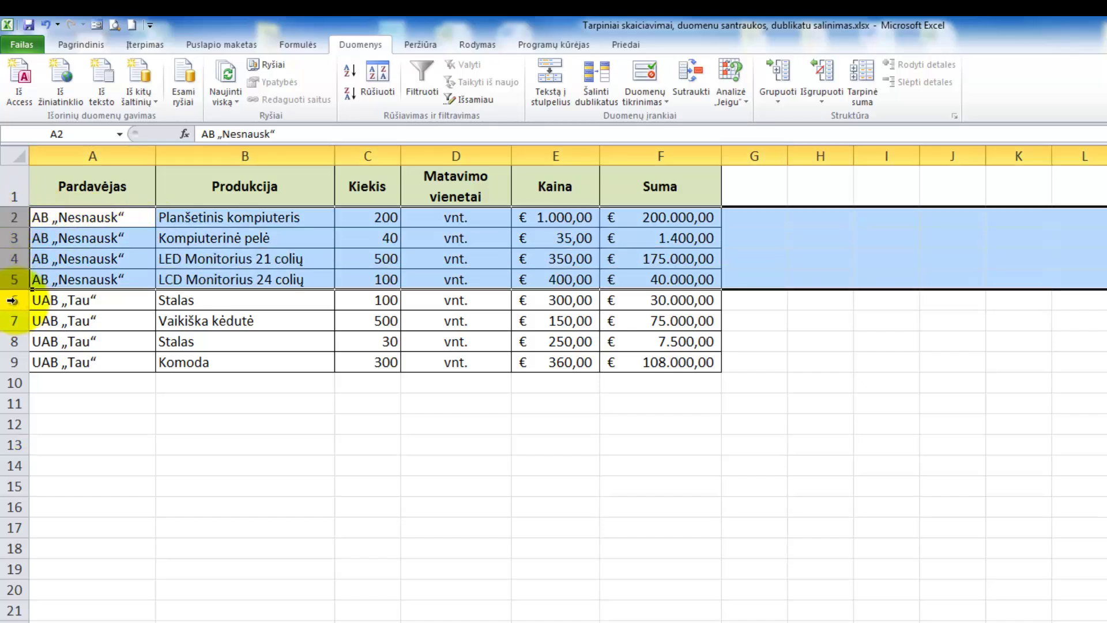
pyautogui.moveTo(11, 300); pyautogui.dragTo(34, 362)
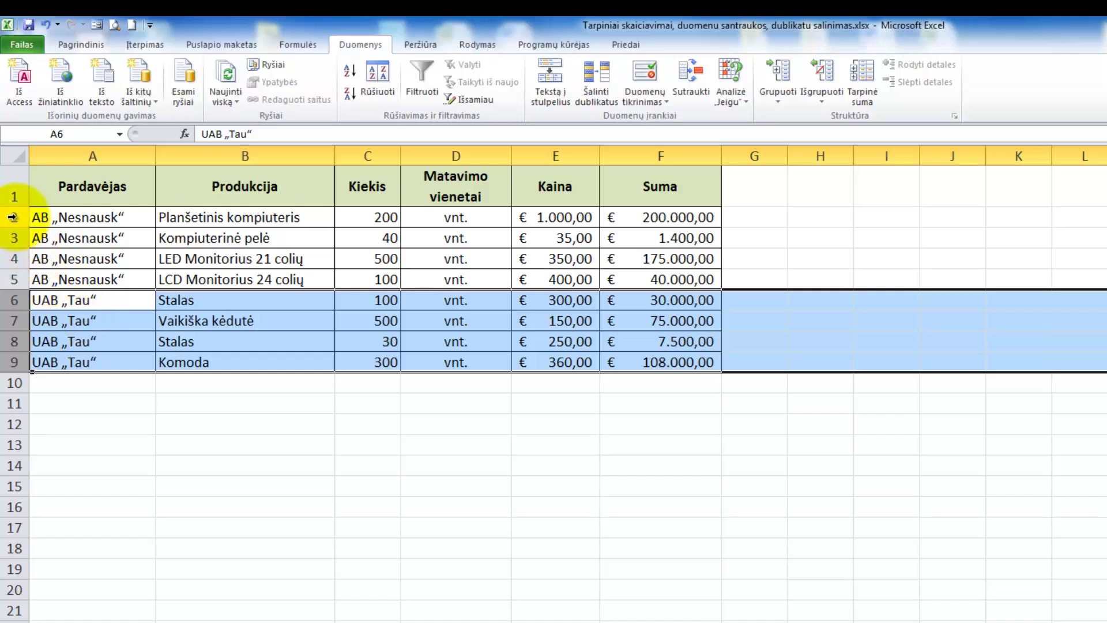
pyautogui.moveTo(12, 217); pyautogui.dragTo(11, 276)
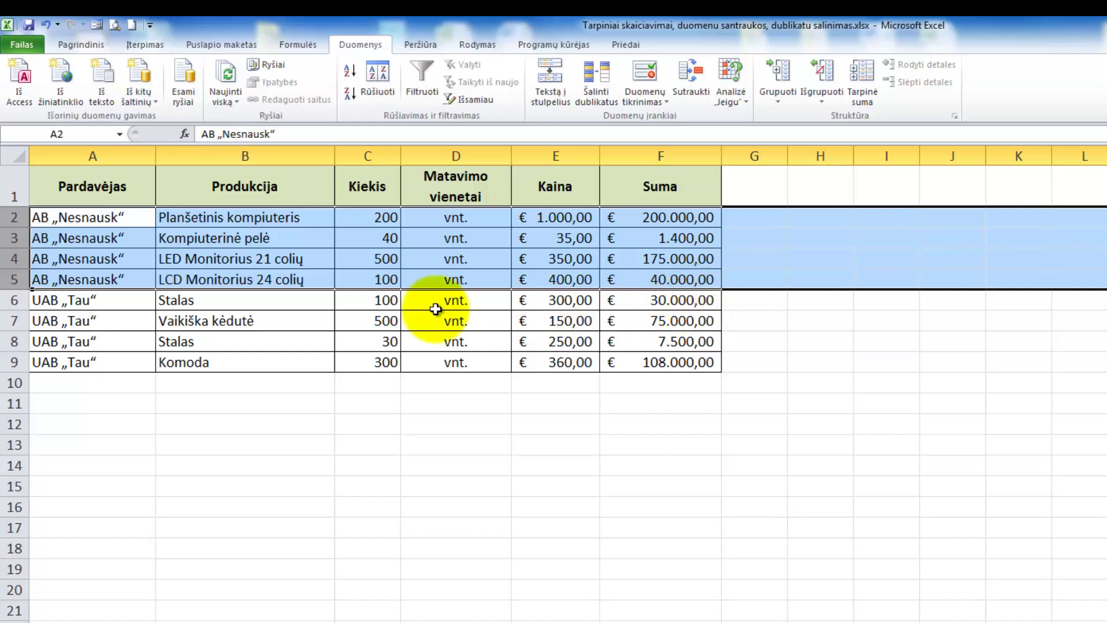
pyautogui.moveTo(16, 298); pyautogui.dragTo(15, 361)
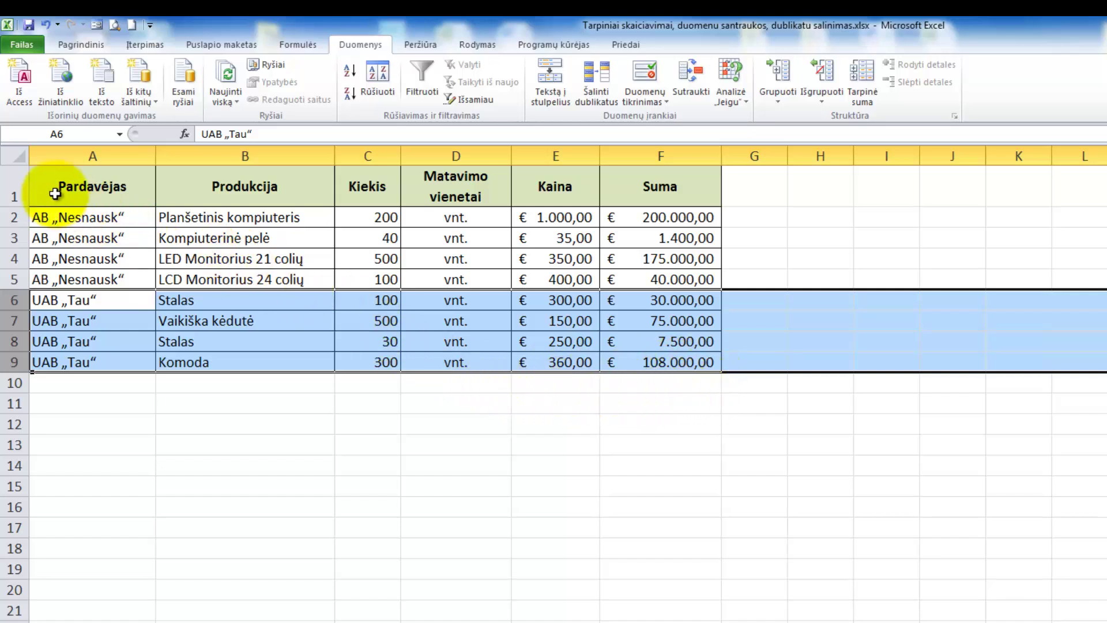
# Add subtotals to A1:F9 at each change in Pardavėjas, using the Suma function on the Kiekis and Suma columns.
pyautogui.moveTo(48, 171); pyautogui.dragTo(668, 354)
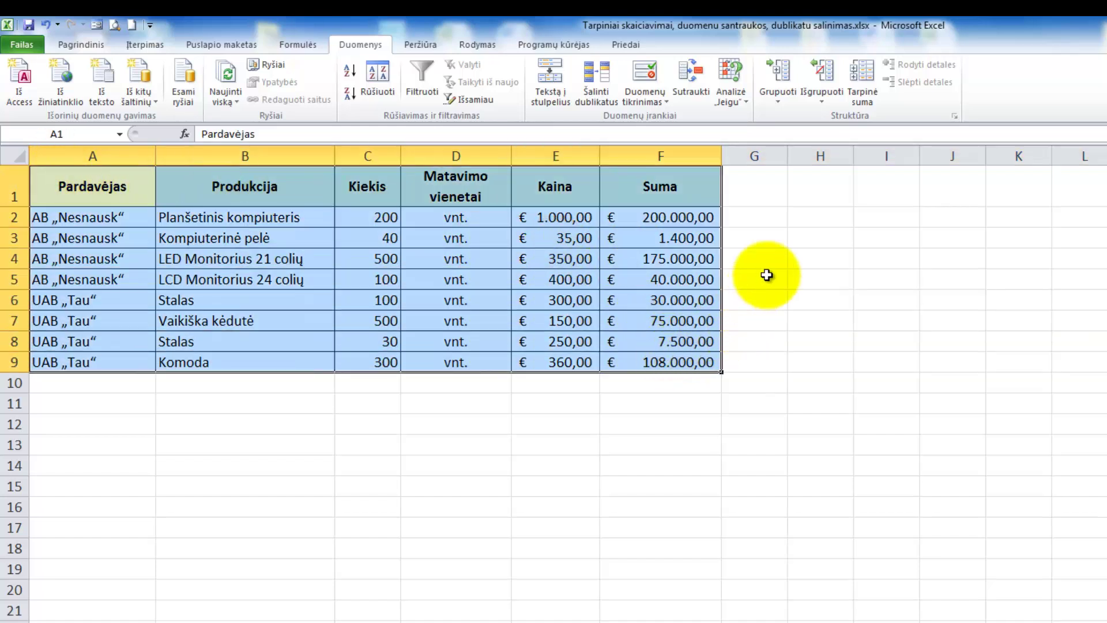
pyautogui.click(862, 101)
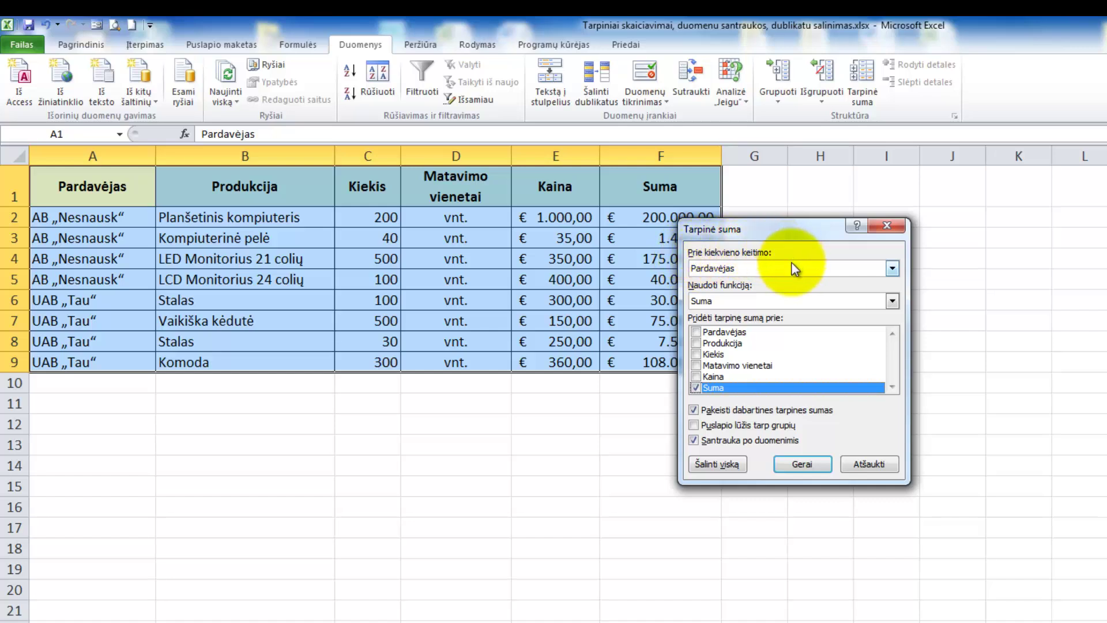
pyautogui.click(891, 269)
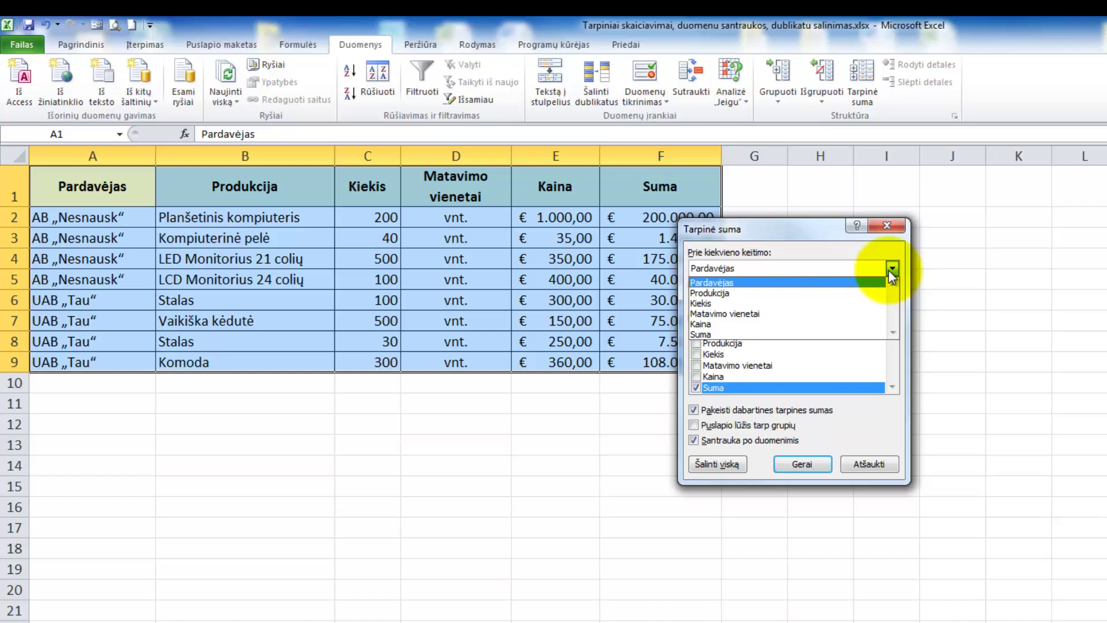
pyautogui.click(709, 282)
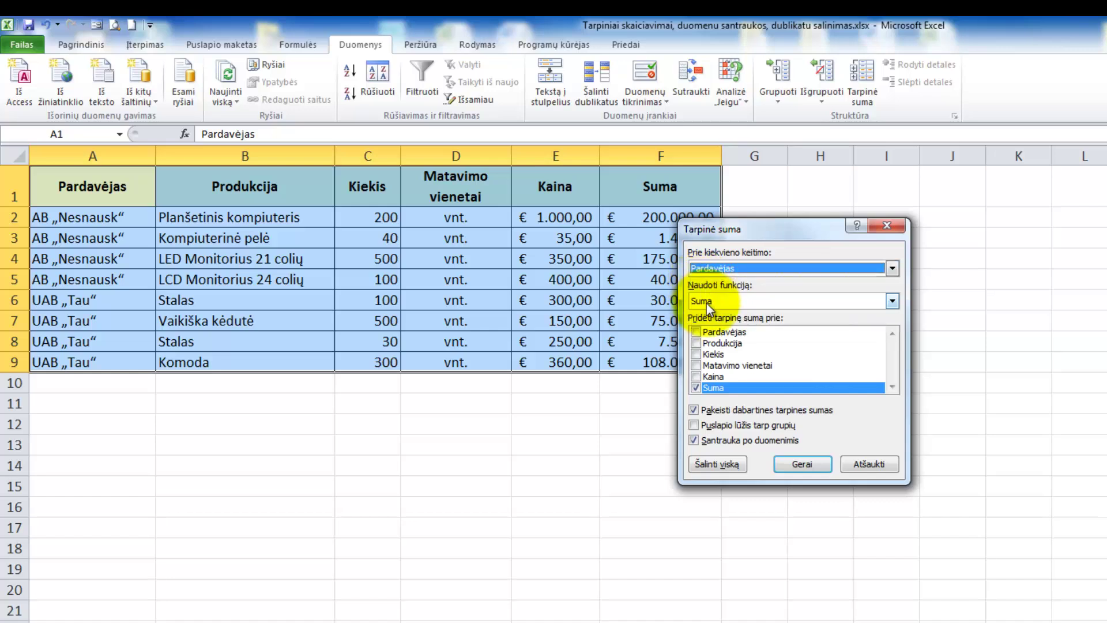
pyautogui.click(888, 300)
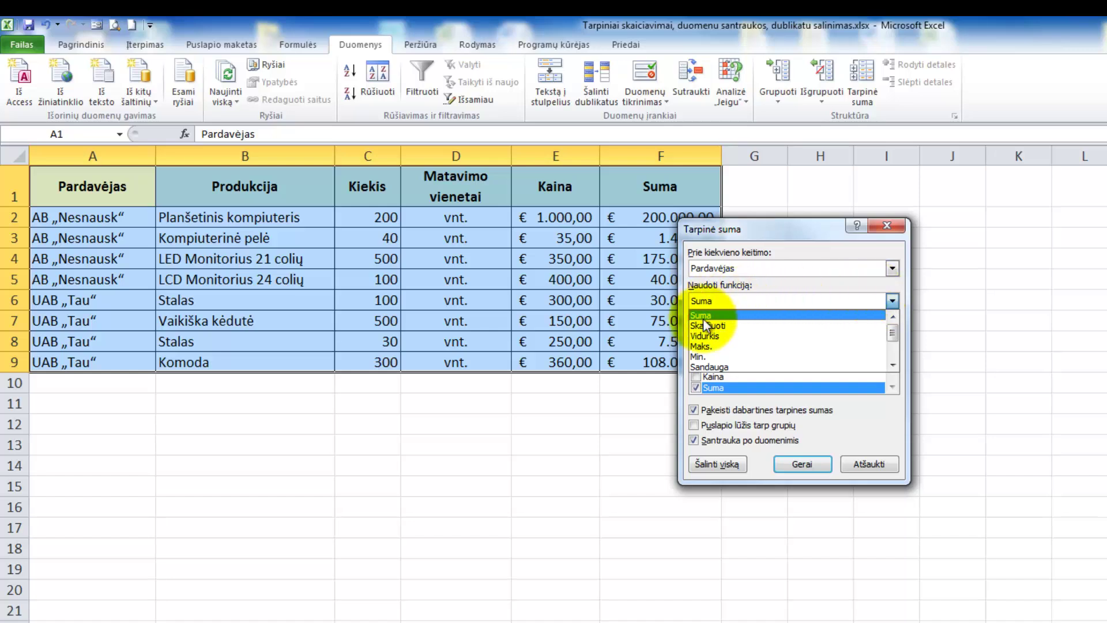
pyautogui.click(704, 317)
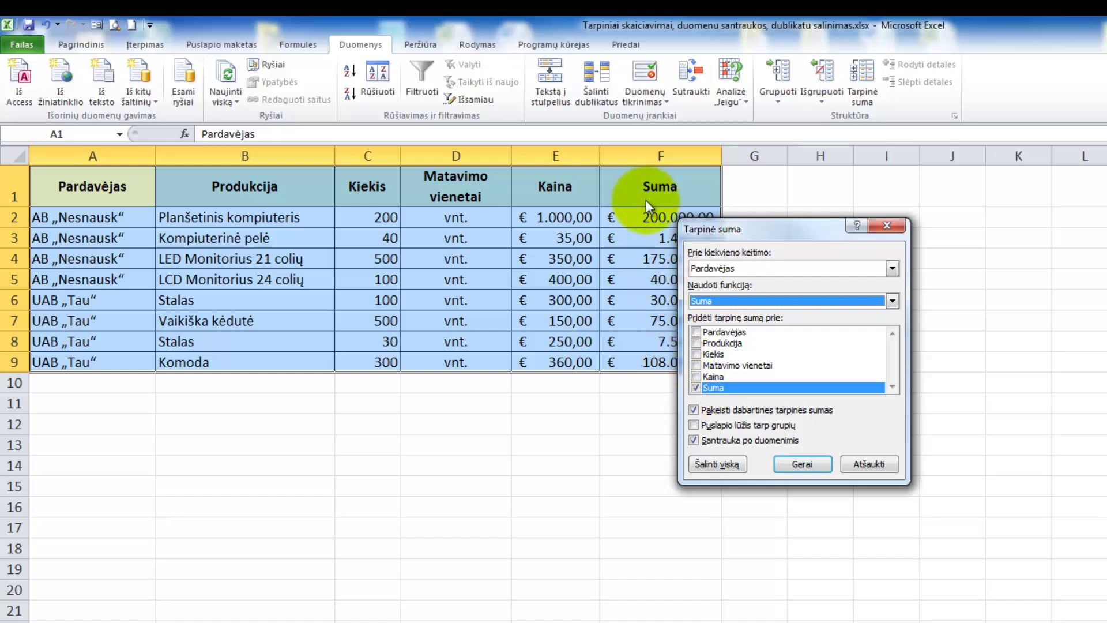
pyautogui.click(697, 356)
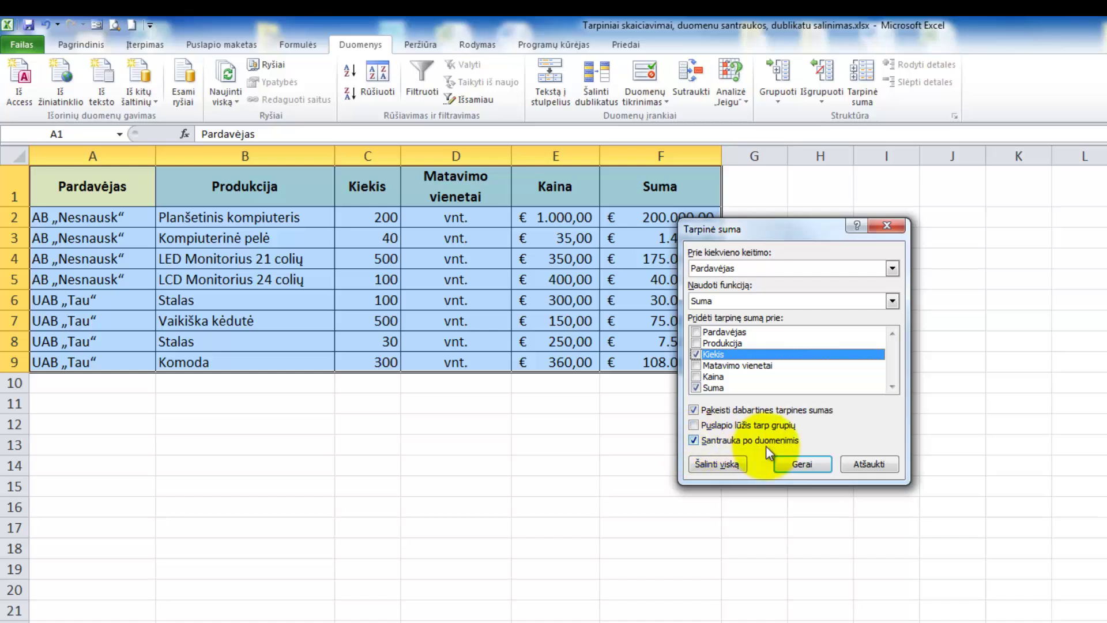
pyautogui.click(803, 466)
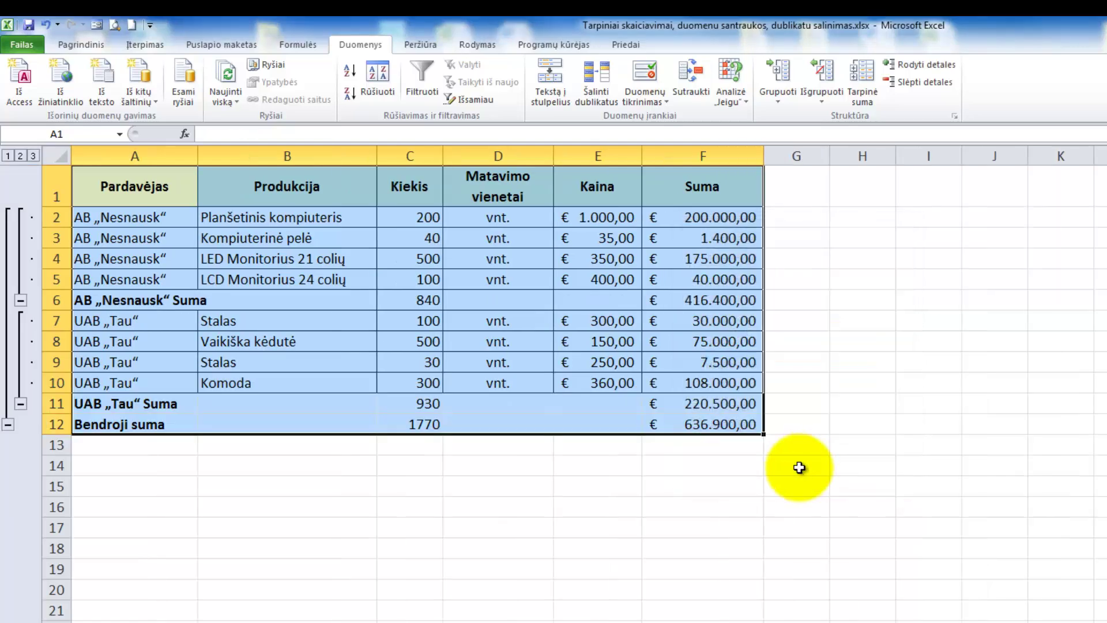
# Collapse the detail rows of both sellers, and toggle the AB „Nesnausk“ group until its rows are expanded.
pyautogui.click(21, 301)
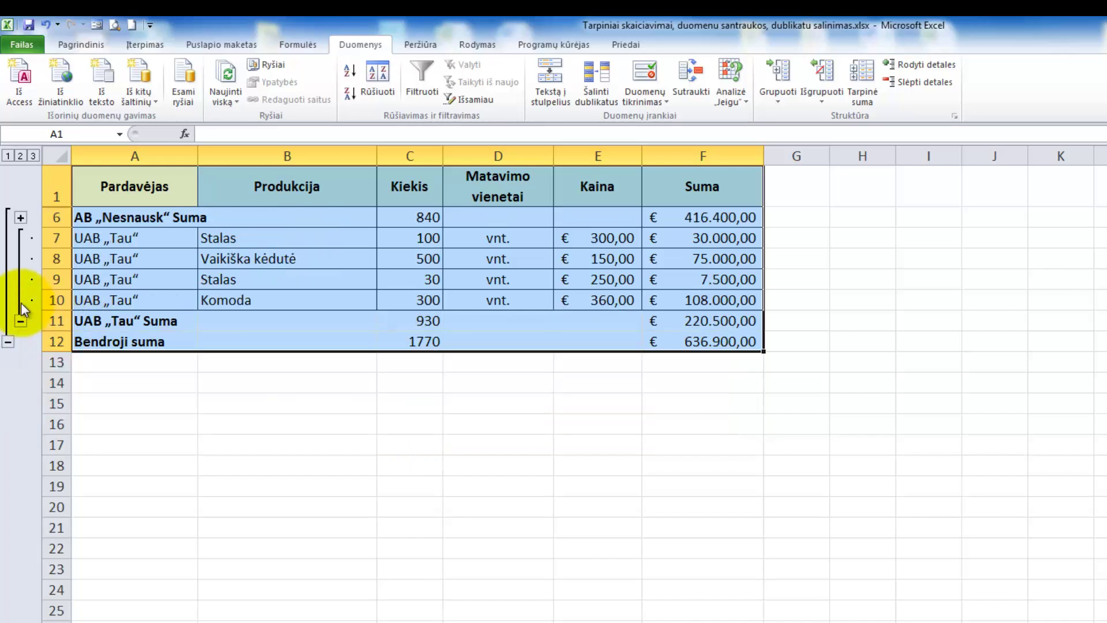
pyautogui.click(20, 322)
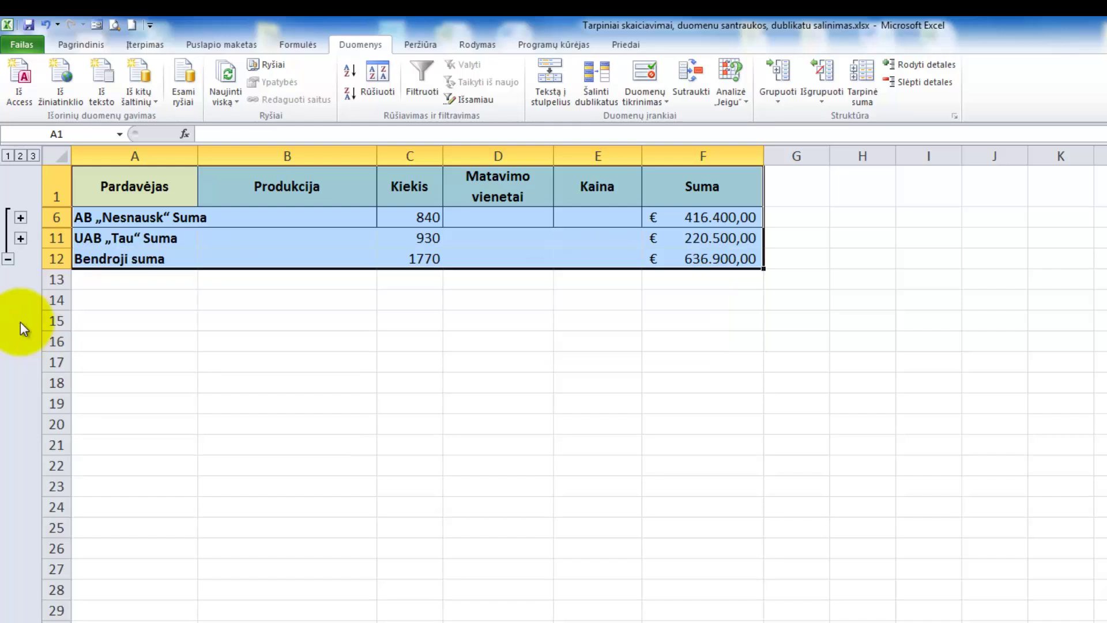
pyautogui.click(20, 218)
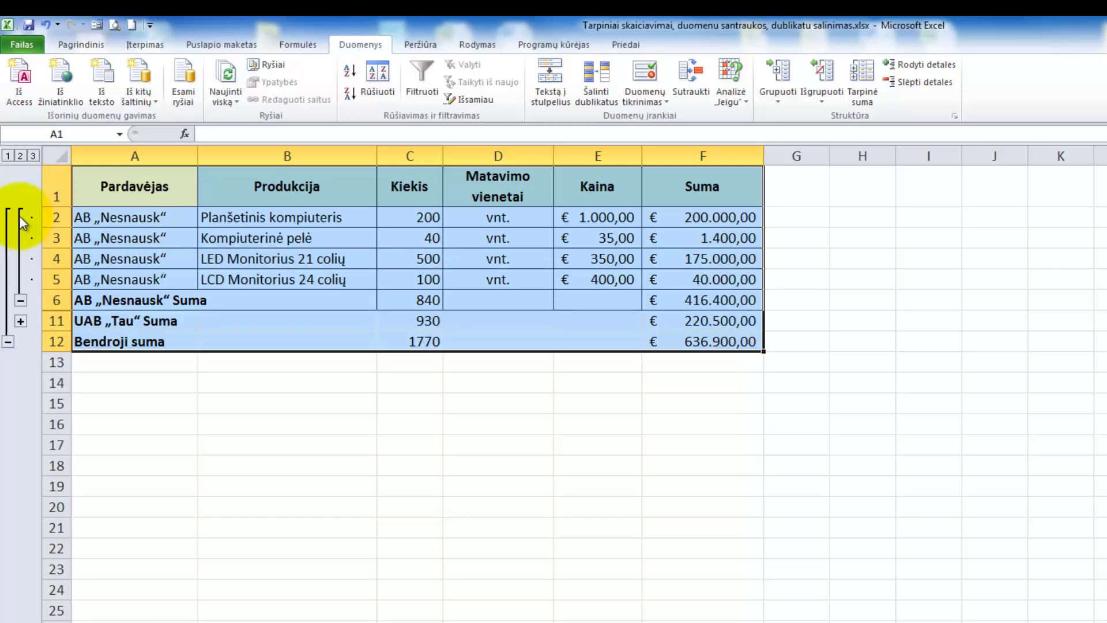
pyautogui.click(21, 299)
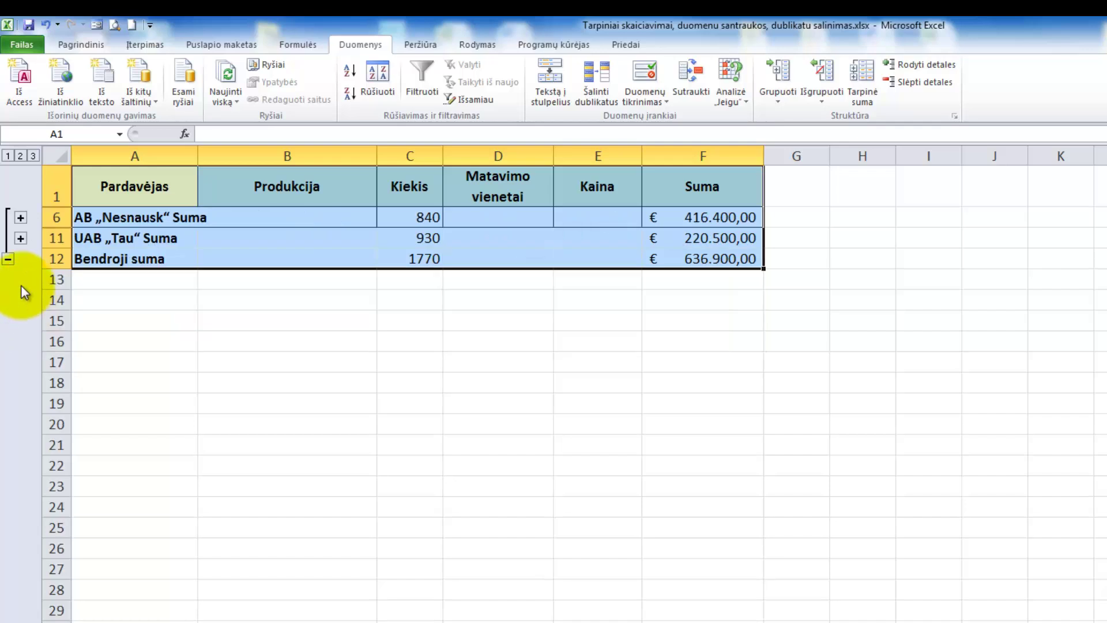
pyautogui.click(21, 218)
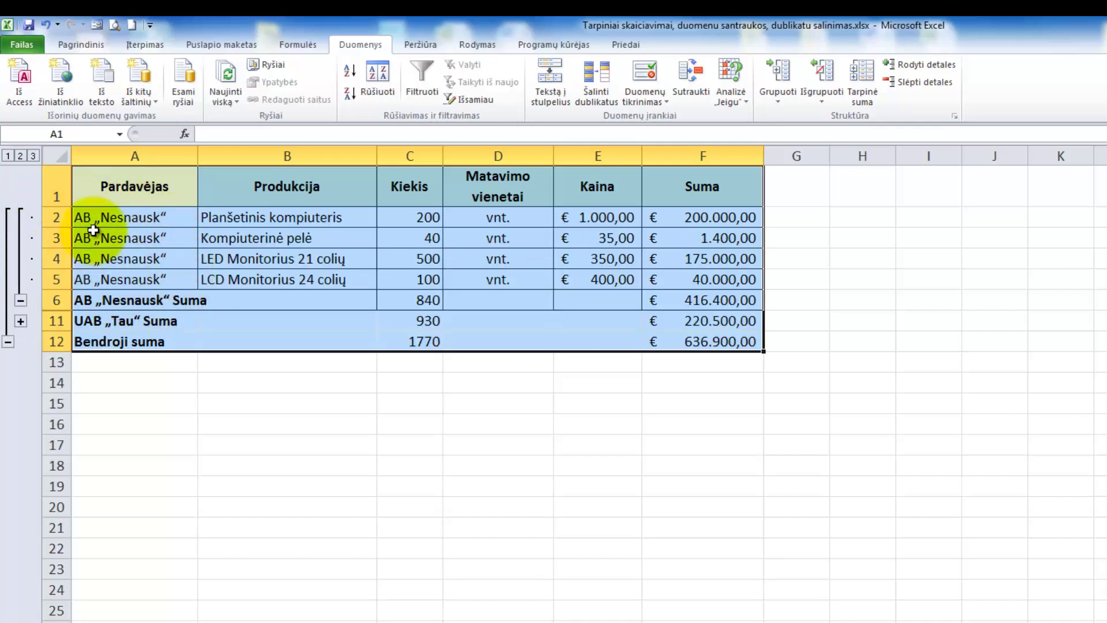
# Examine both sellers' subtotal rows with the UAB „Tau“ details expanded, and inspect the Kiekis and Suma grand totals in row 12.
pyautogui.click(55, 301)
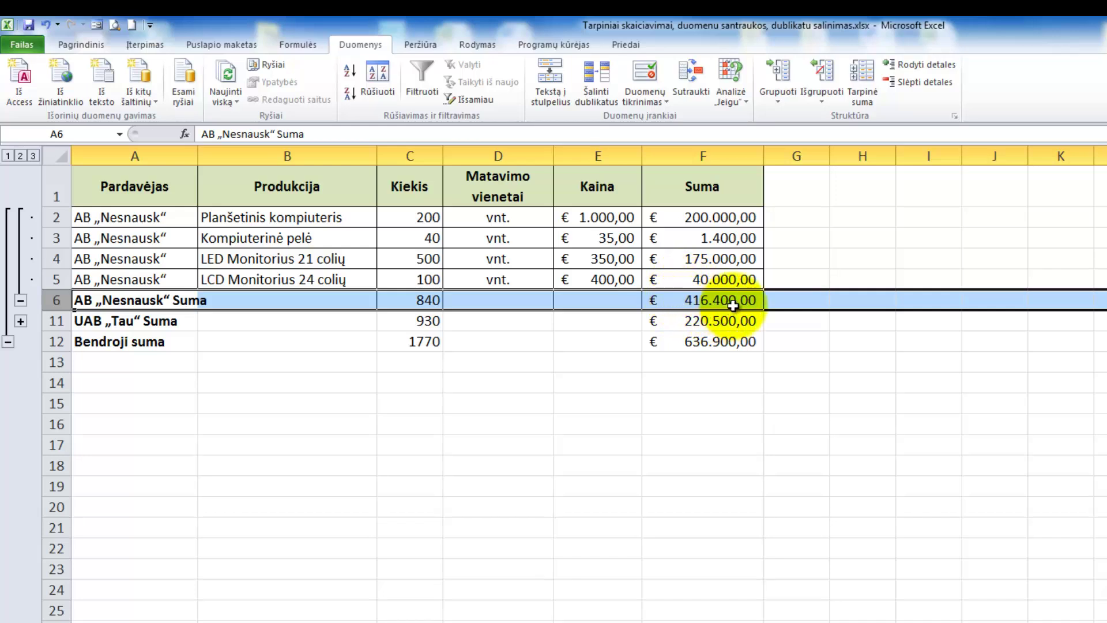
pyautogui.click(56, 322)
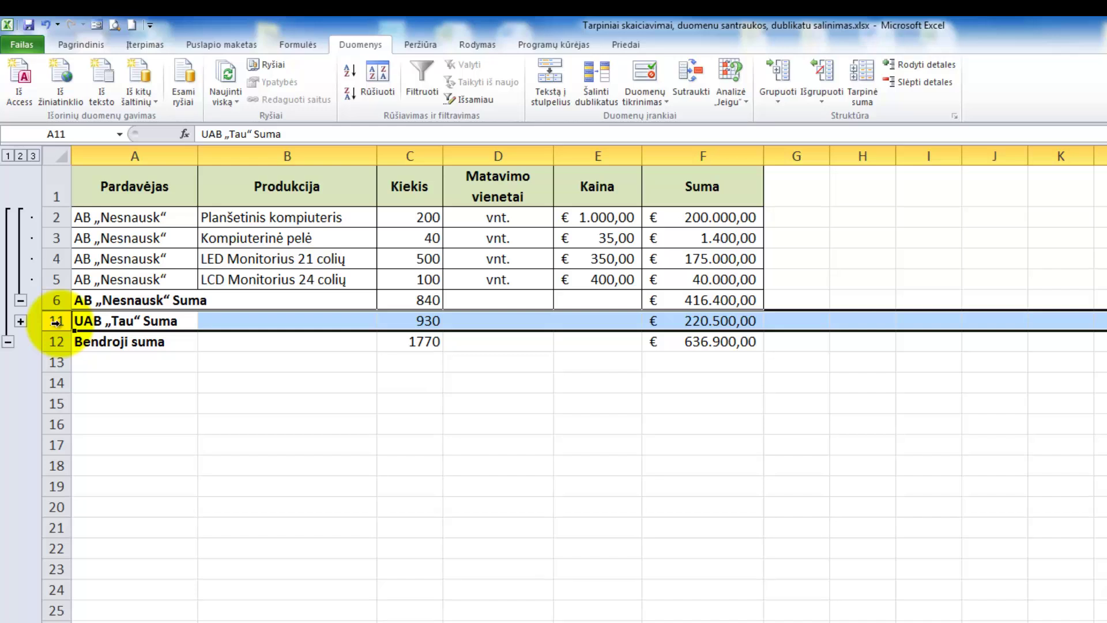
pyautogui.click(20, 322)
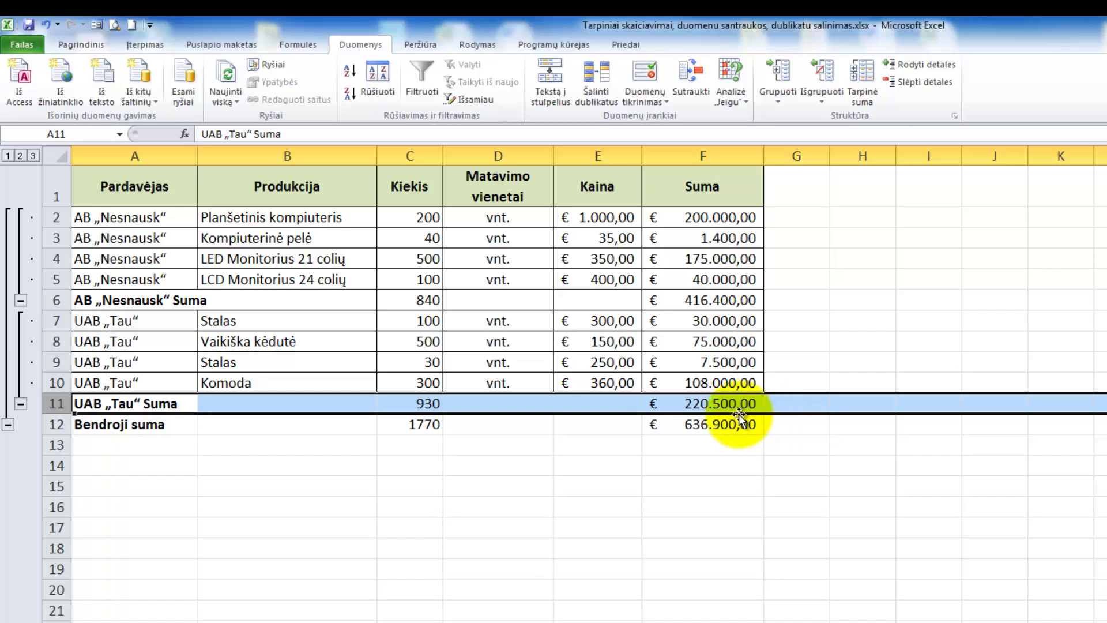
pyautogui.click(419, 425)
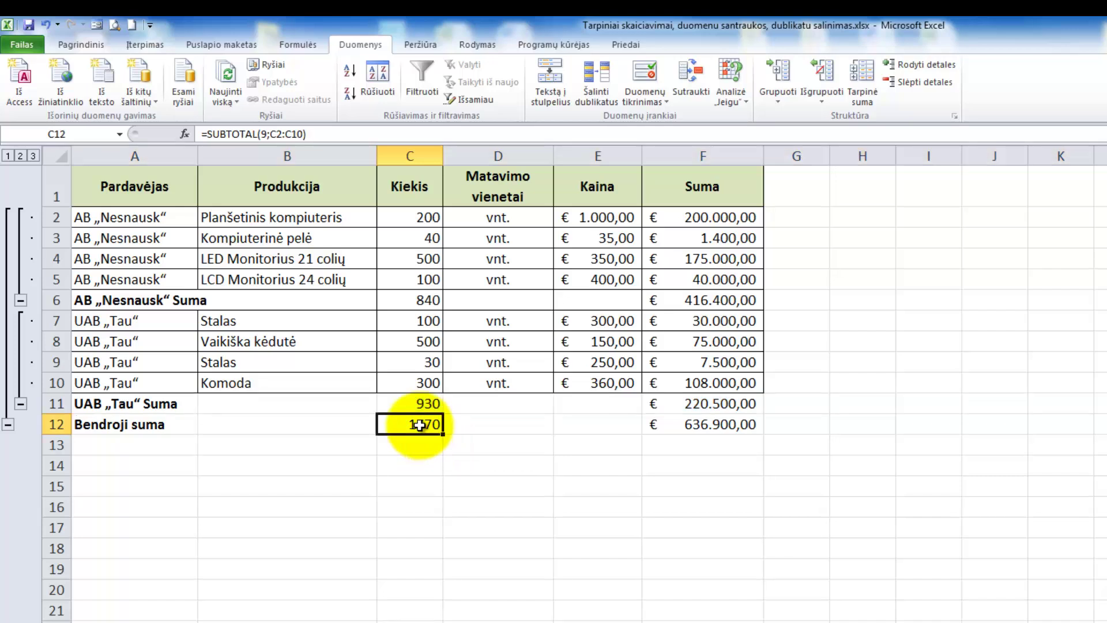
pyautogui.click(701, 427)
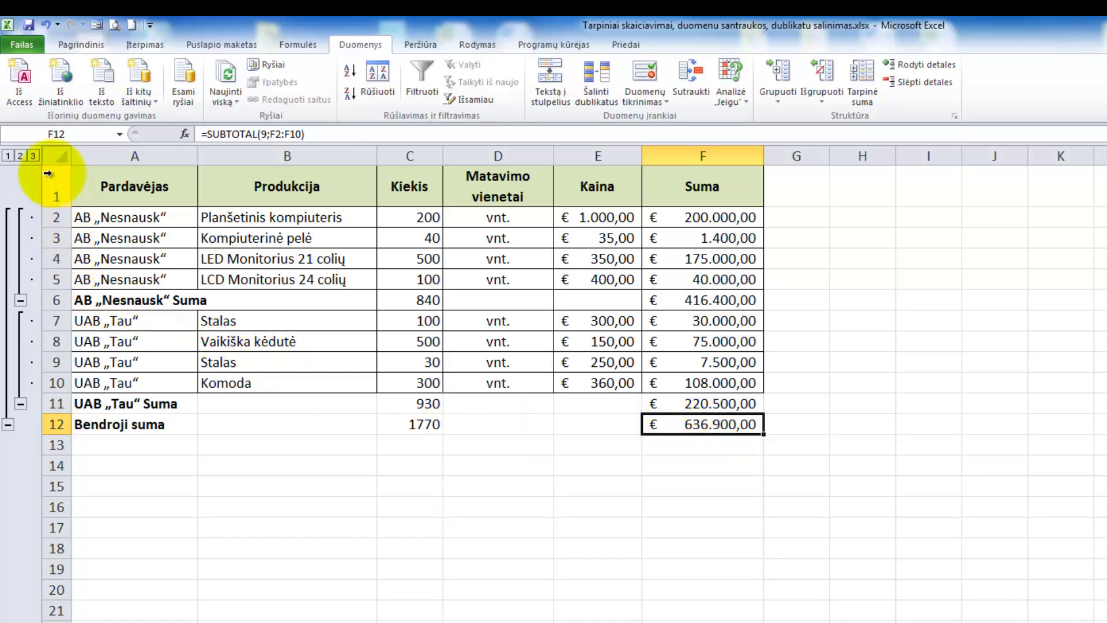
# Remove all subtotals from the table A1:F12.
pyautogui.moveTo(48, 173); pyautogui.dragTo(535, 415)
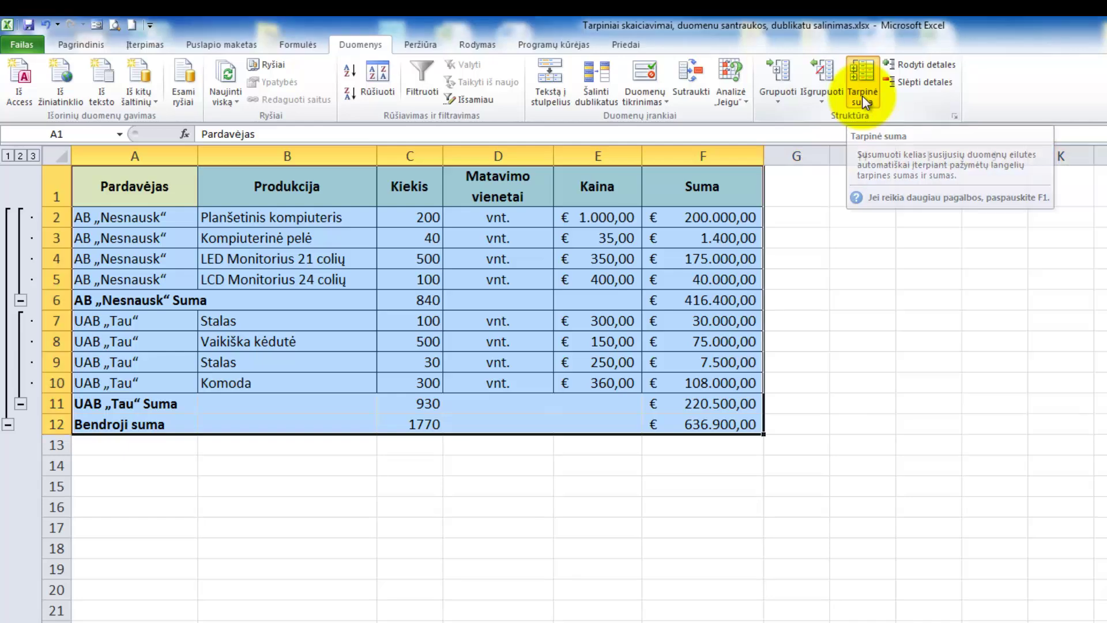
pyautogui.click(863, 95)
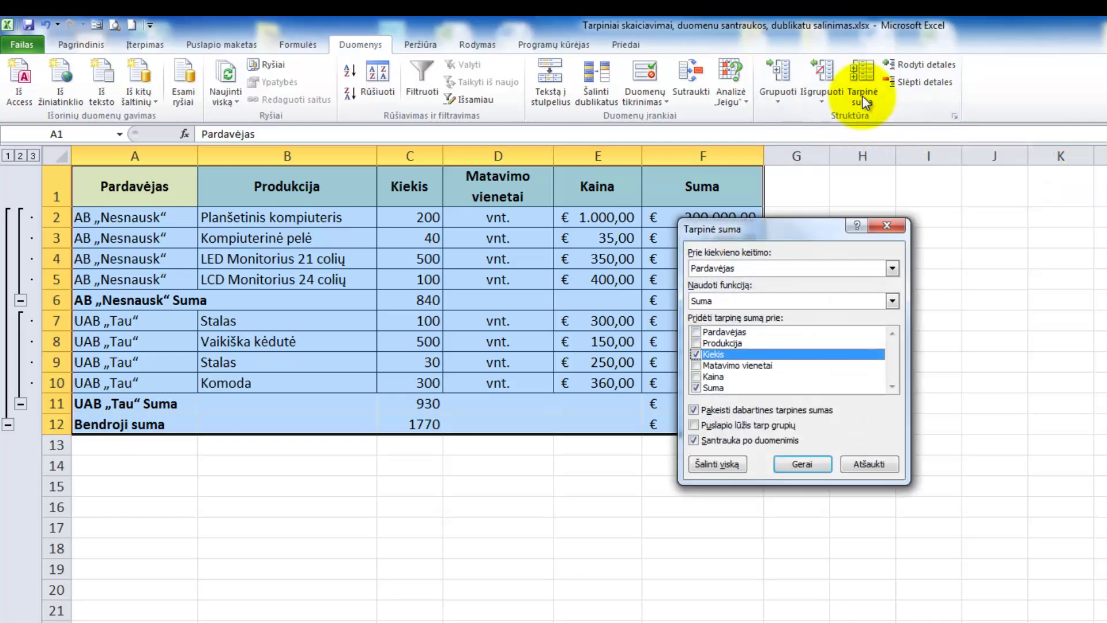
pyautogui.click(714, 465)
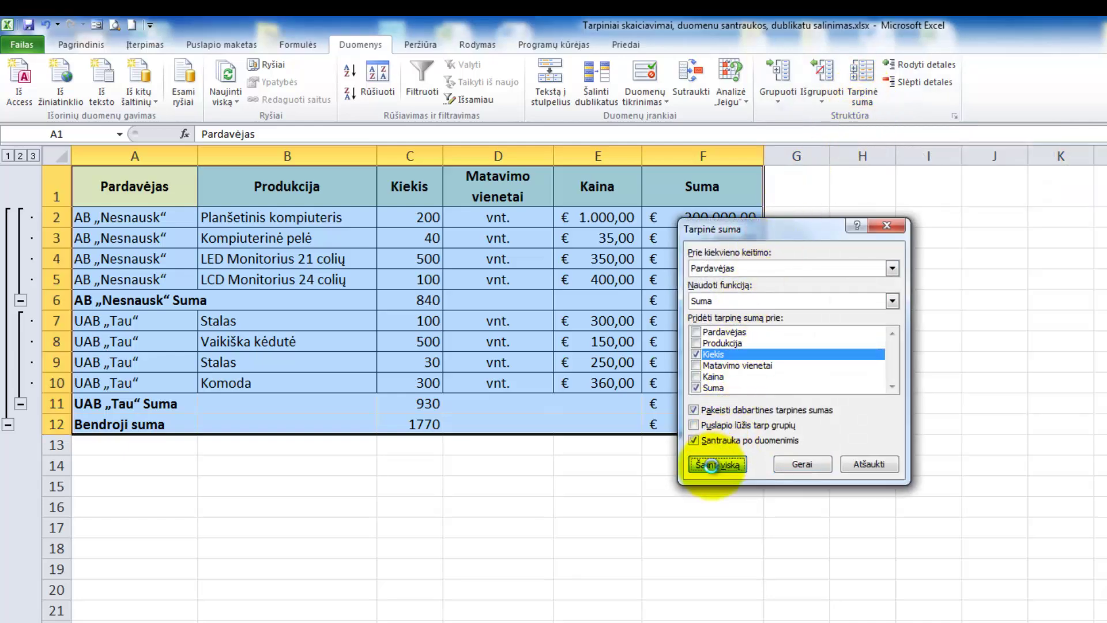
# Group the AB „Nesnausk“ records in A2:F5 by rows.
pyautogui.click(608, 474)
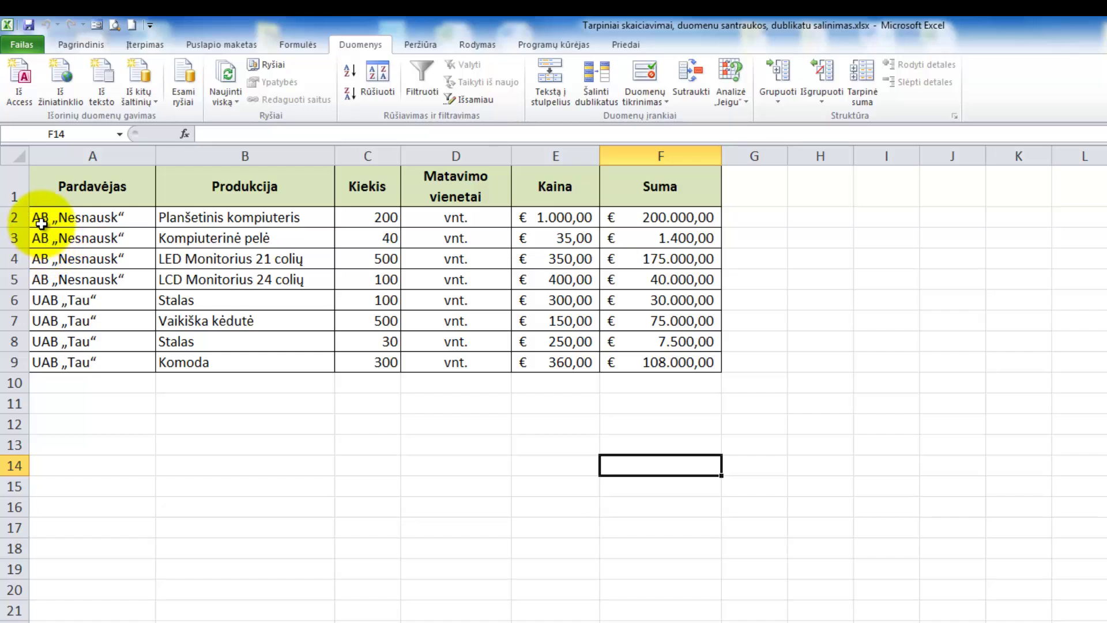
pyautogui.moveTo(40, 218); pyautogui.dragTo(678, 281)
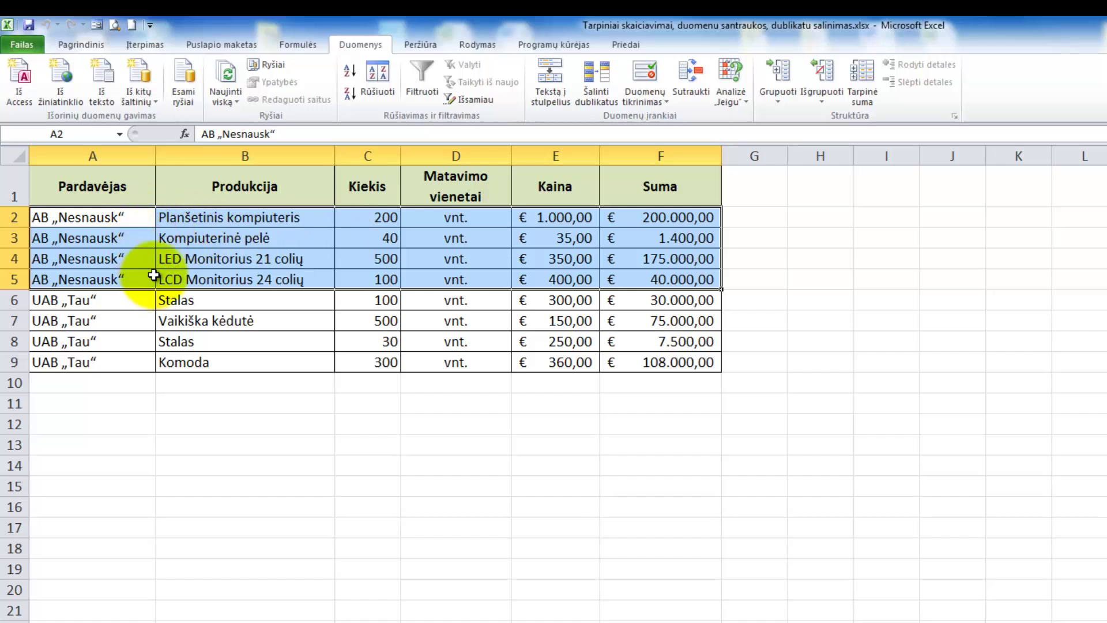
pyautogui.click(783, 105)
pyautogui.click(793, 118)
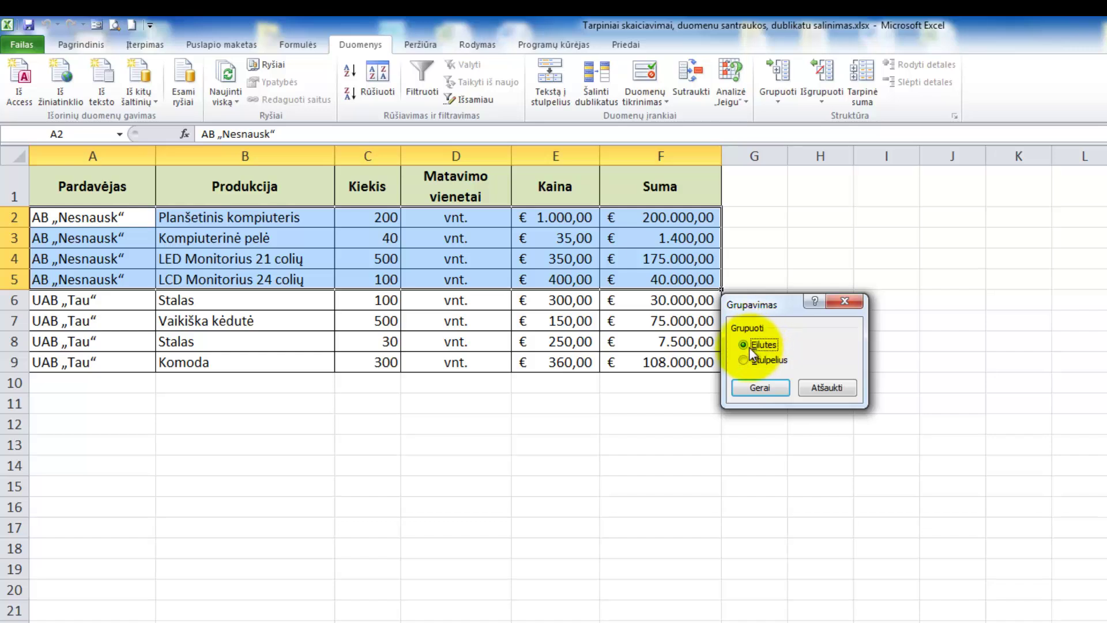
pyautogui.click(760, 389)
pyautogui.click(532, 446)
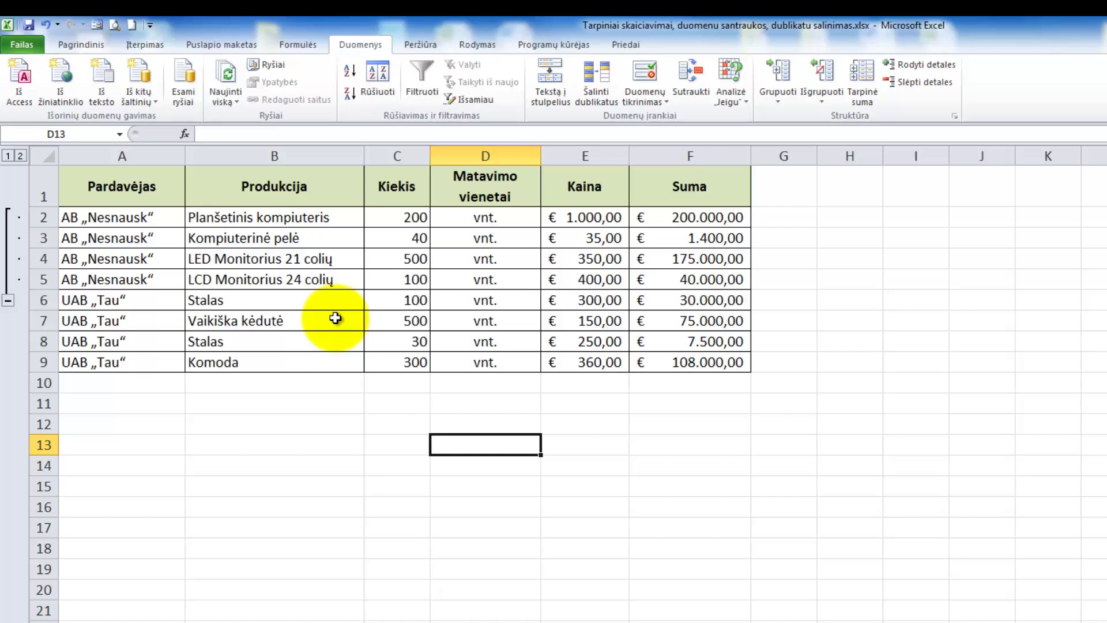
# Collapse and expand the grouped AB „Nesnausk“ rows twice, leaving their details expanded.
pyautogui.click(7, 300)
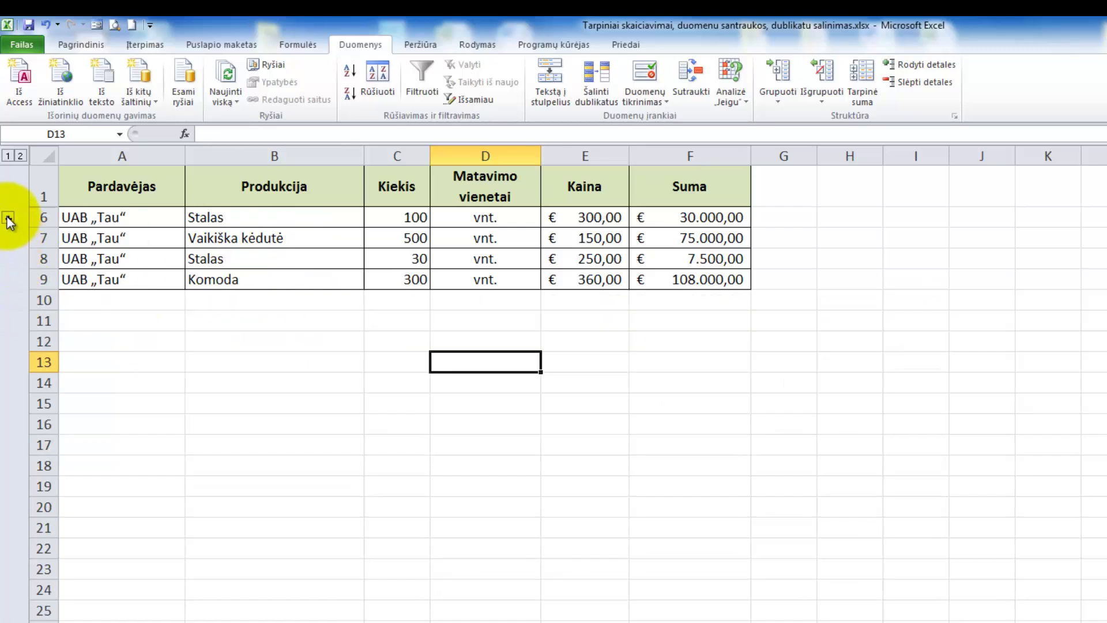
pyautogui.click(8, 217)
pyautogui.click(8, 300)
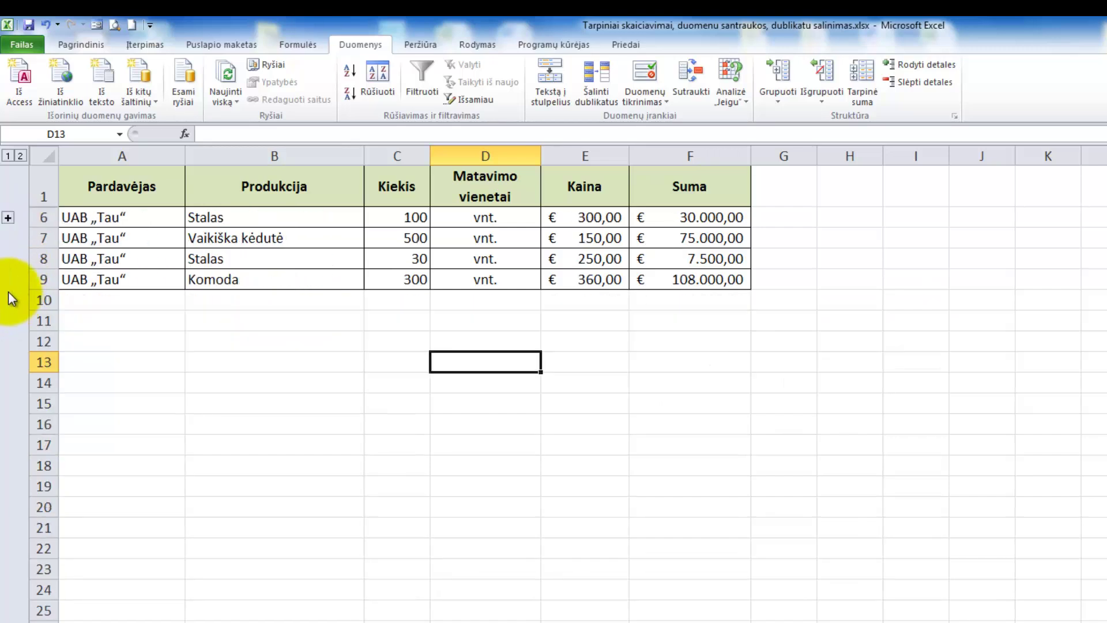
pyautogui.click(8, 217)
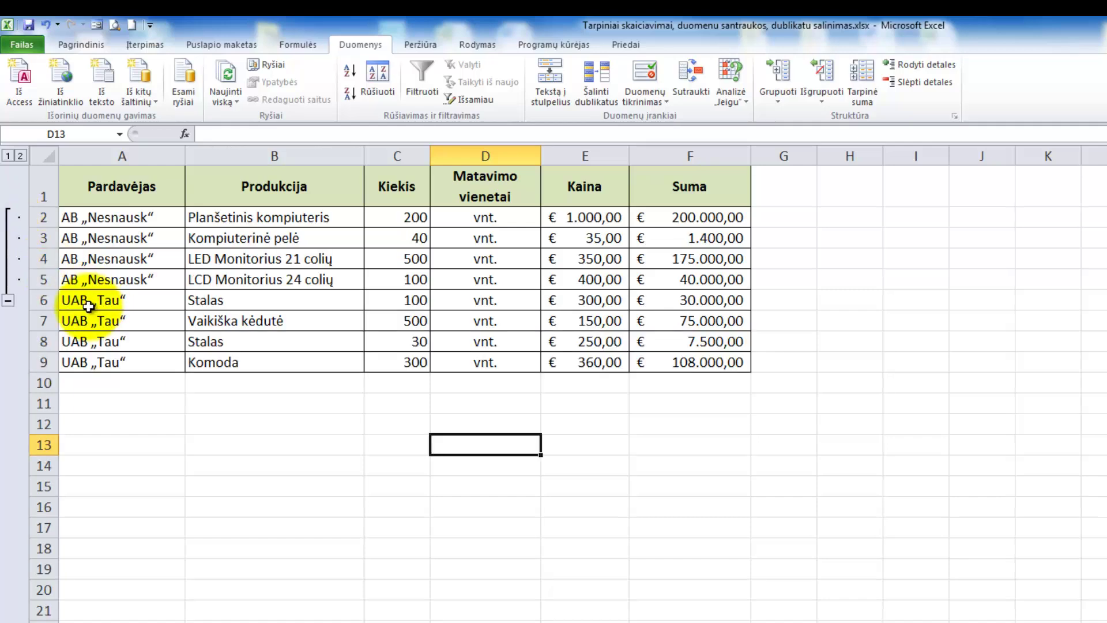
# Ungroup the AB „Nesnausk“ records in A2:F5 by rows.
pyautogui.moveTo(57, 303); pyautogui.dragTo(714, 358)
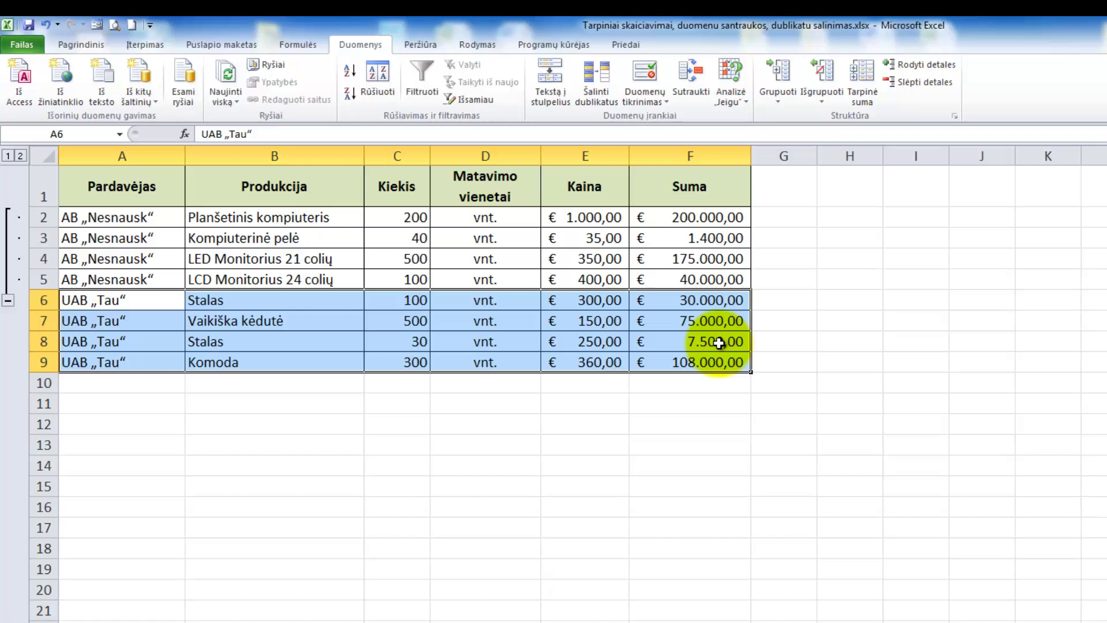
pyautogui.moveTo(100, 221); pyautogui.dragTo(710, 278)
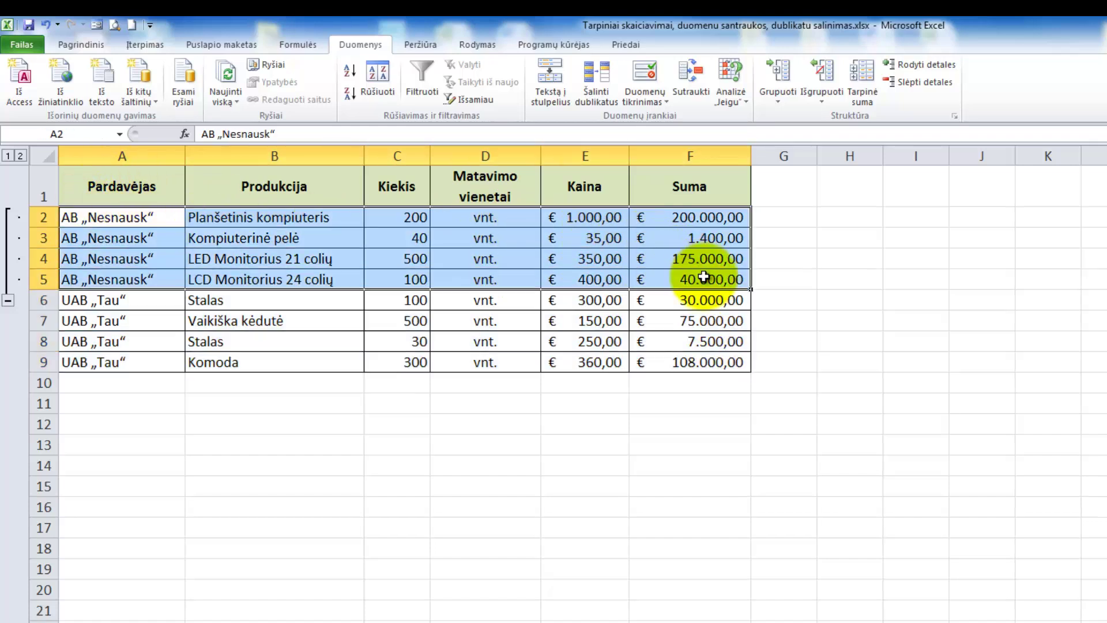
pyautogui.click(825, 101)
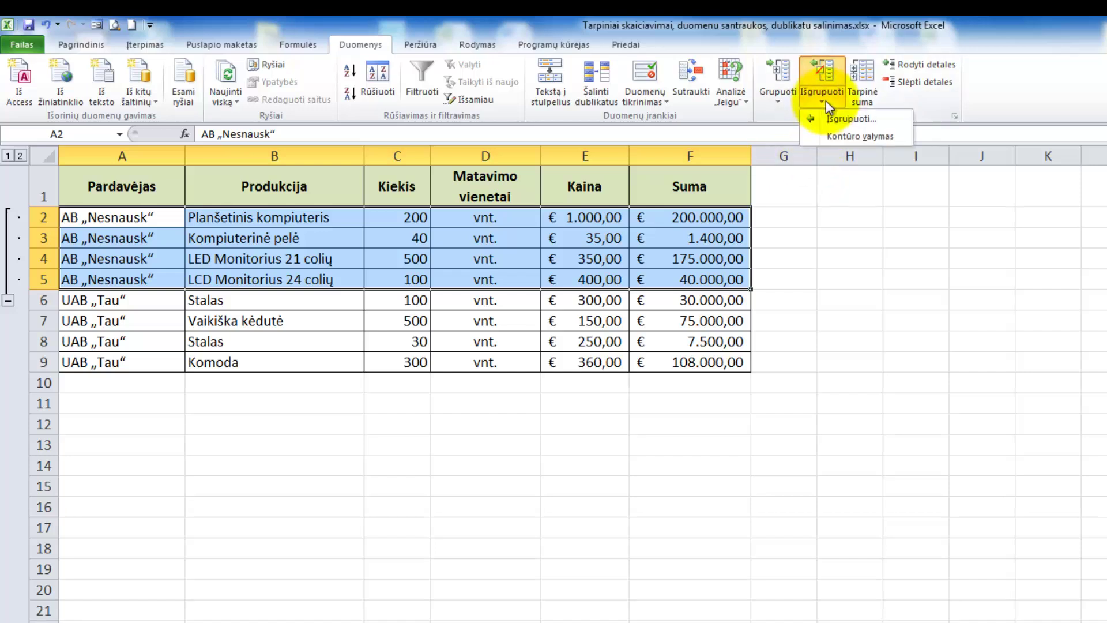
pyautogui.click(833, 115)
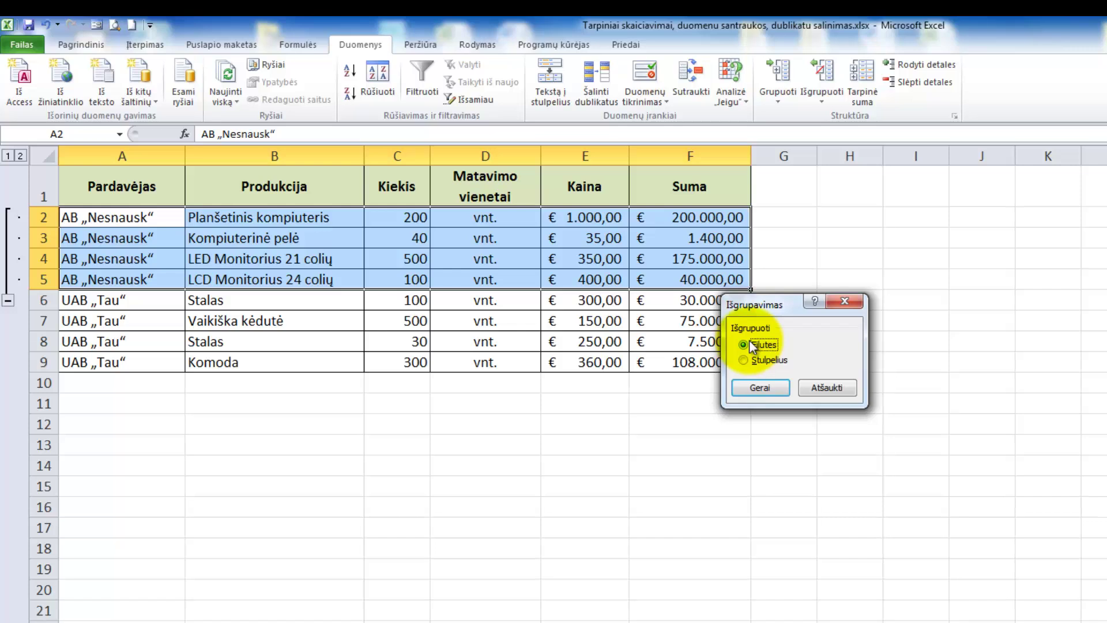
pyautogui.click(760, 392)
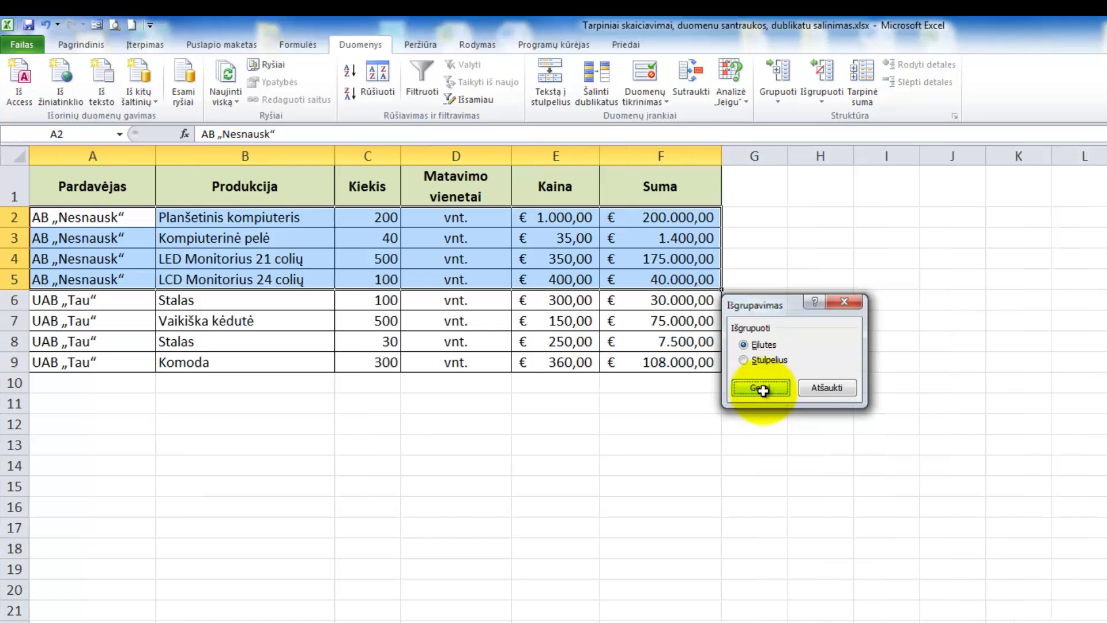
pyautogui.click(615, 408)
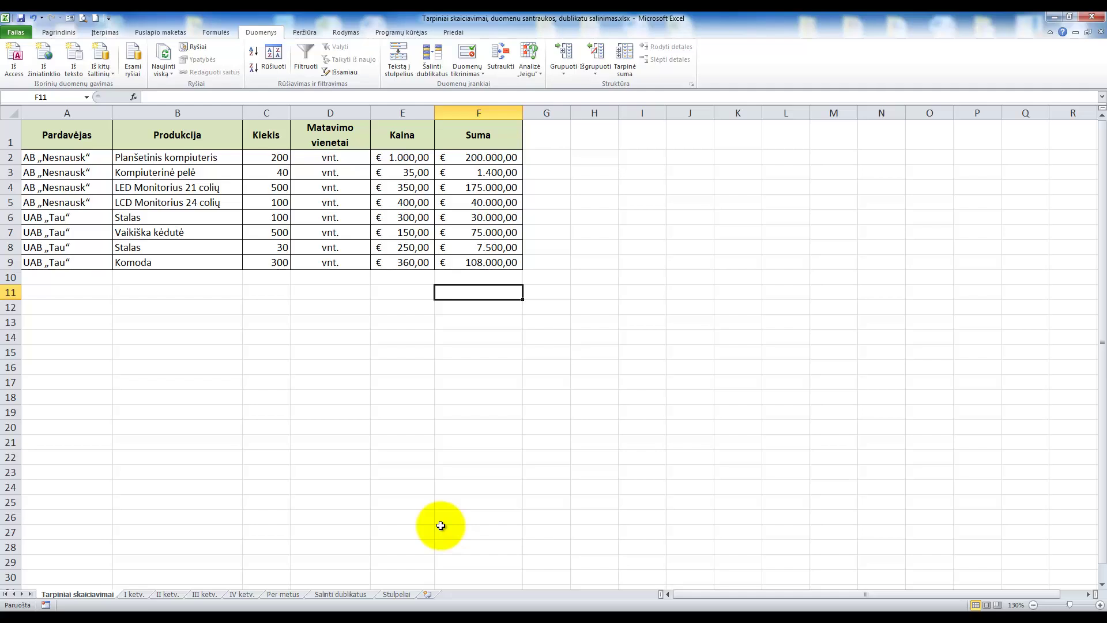
# Freeze the top row containing the table headings, Pardavėjas through Suma.
pyautogui.scroll(-3, 281, 375)
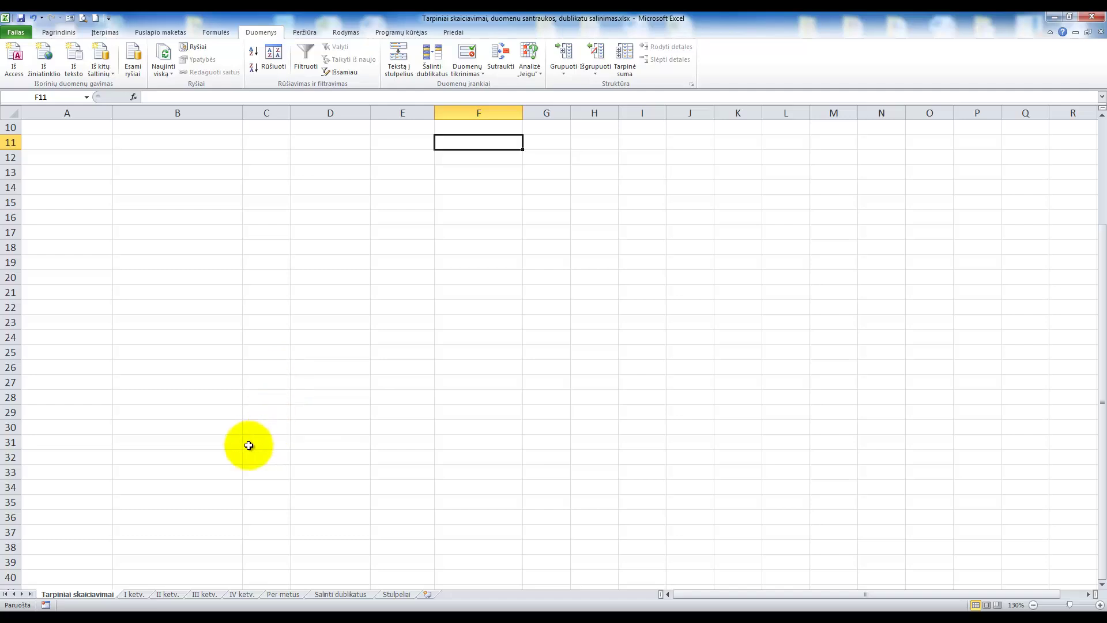
pyautogui.click(260, 474)
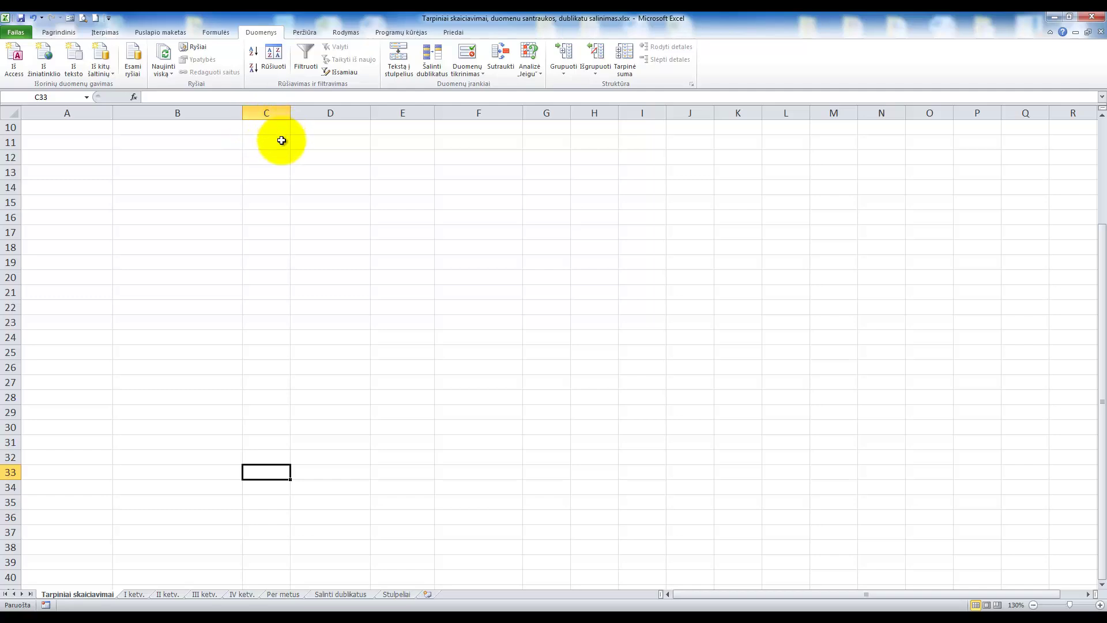
pyautogui.scroll(3, 282, 140)
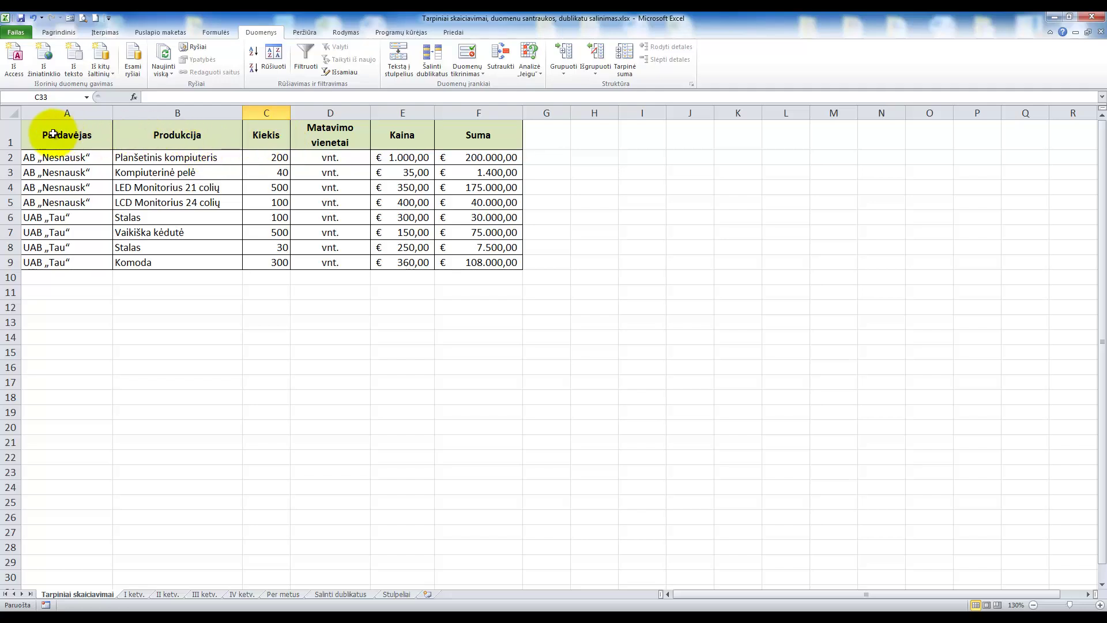
pyautogui.click(3, 134)
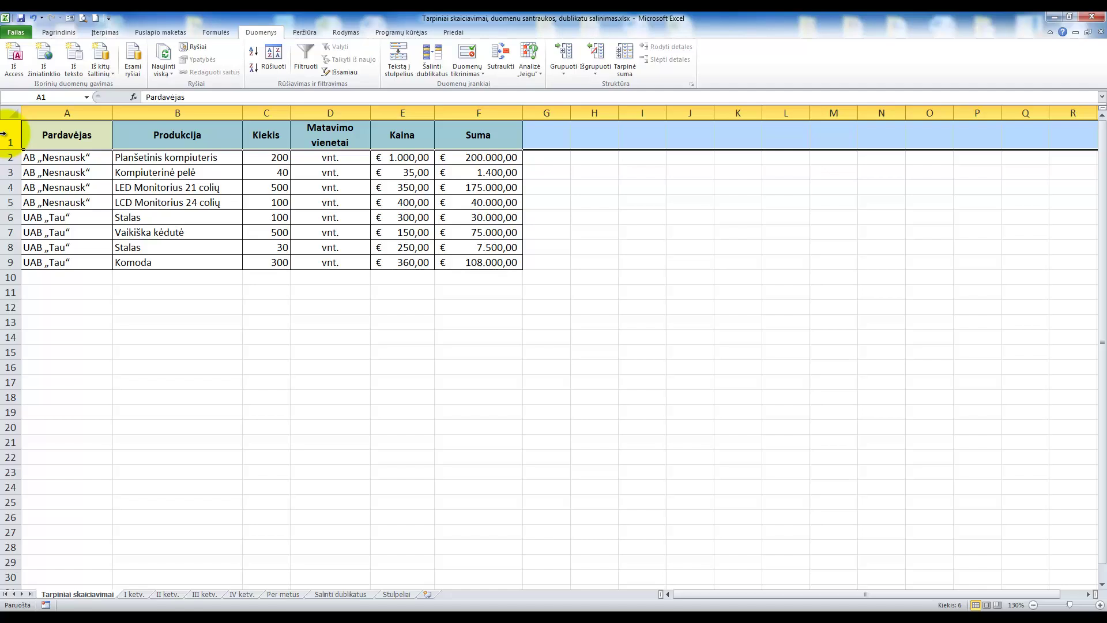
pyautogui.click(342, 34)
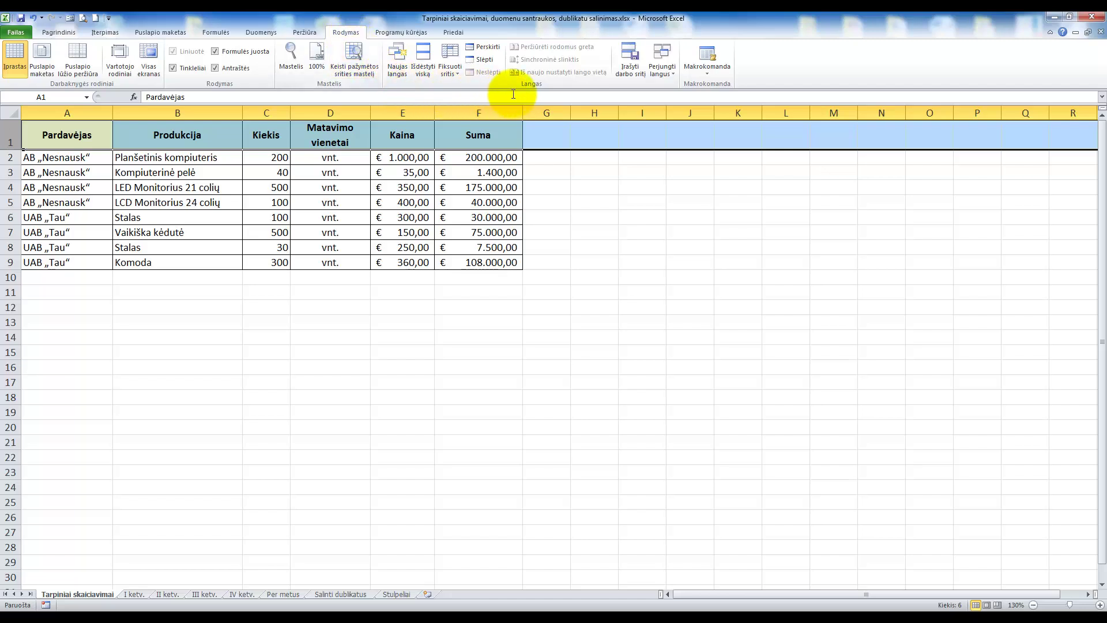
pyautogui.click(459, 75)
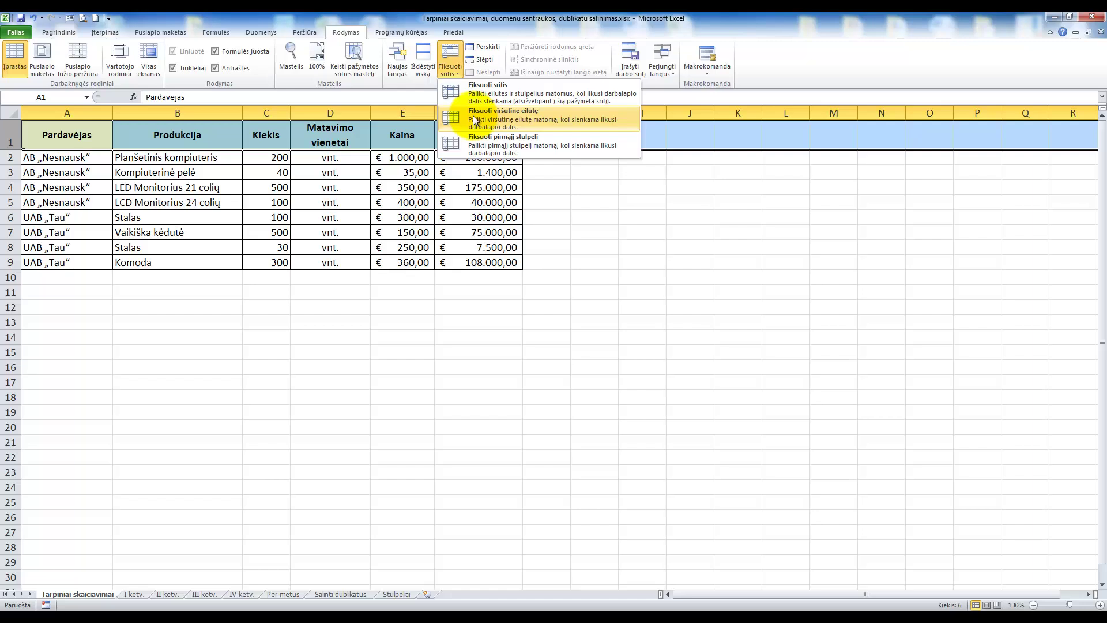
pyautogui.click(473, 115)
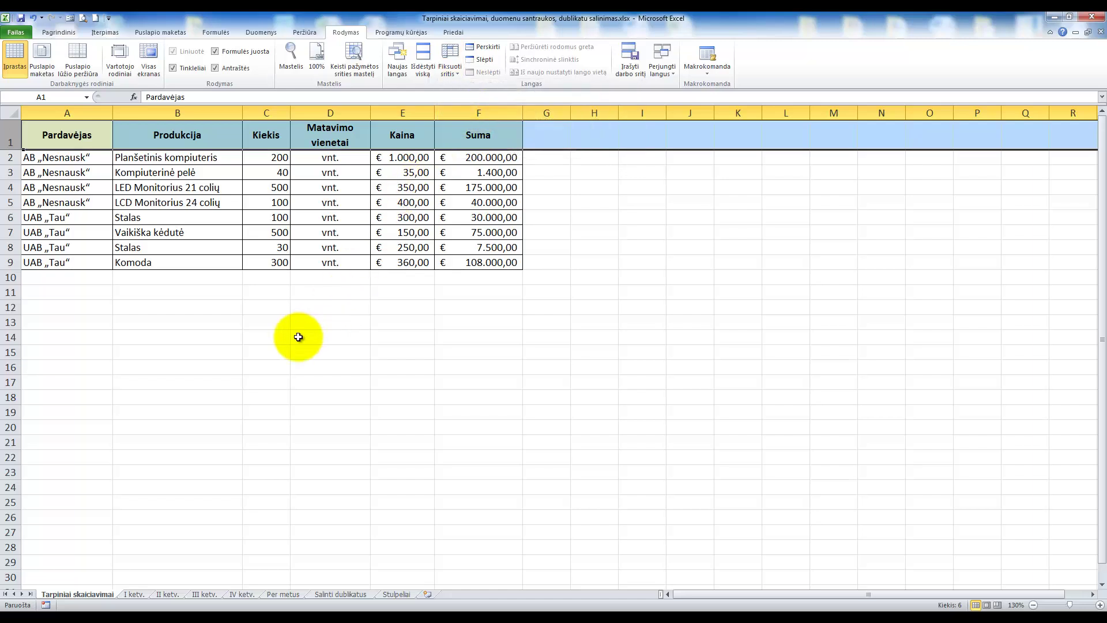
# Check the frozen heading row against rows far below the table, and return to the first records.
pyautogui.scroll(-9, 298, 337)
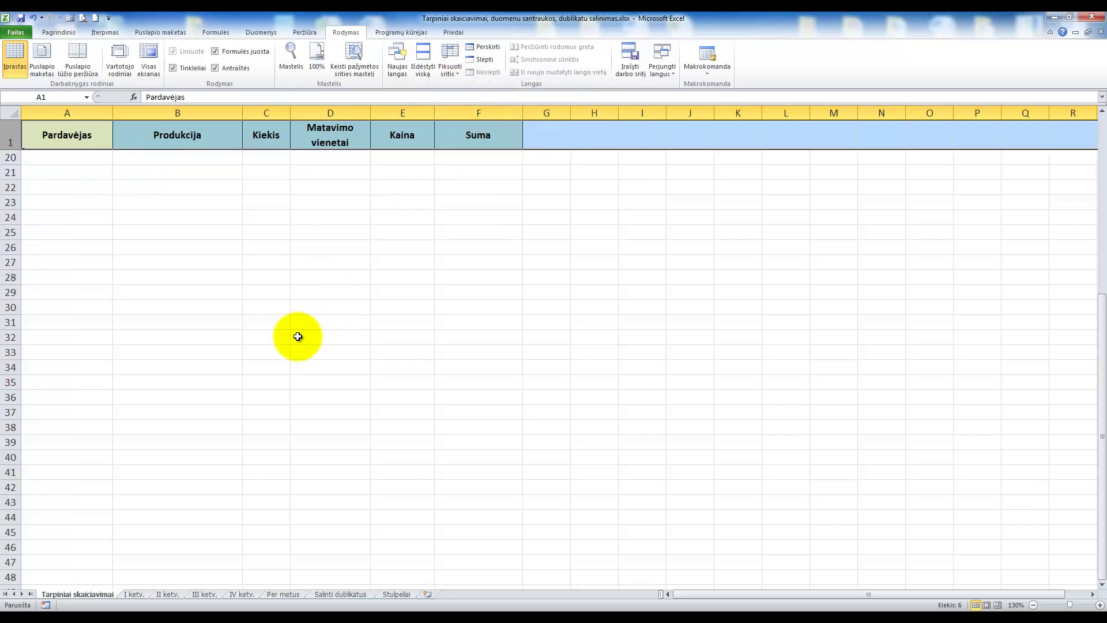
pyautogui.scroll(-2, 298, 337)
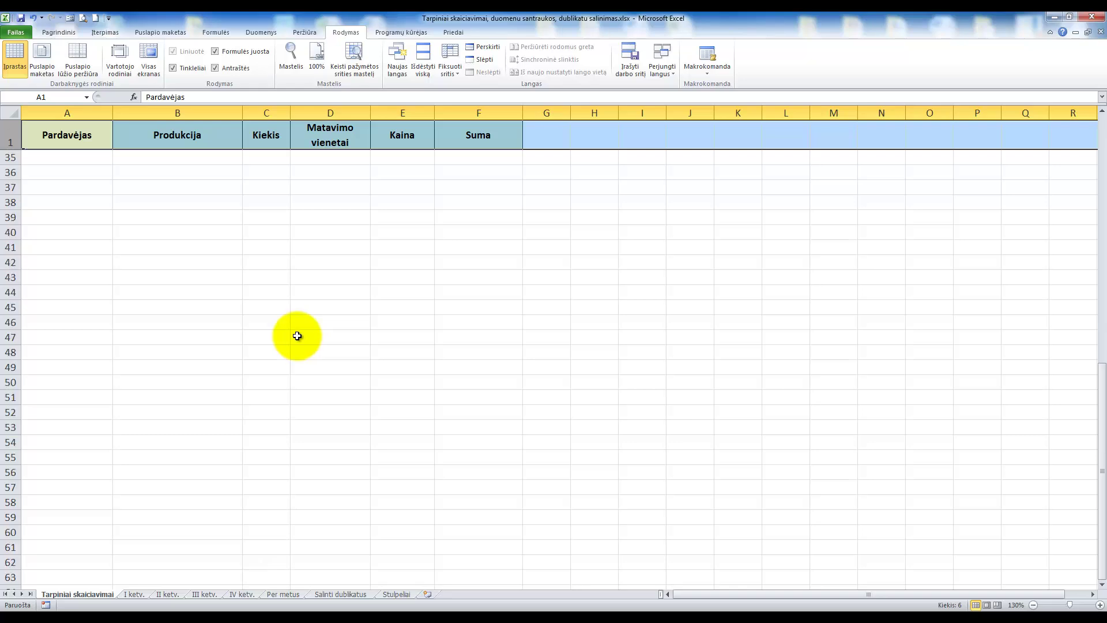
pyautogui.scroll(-4, 298, 336)
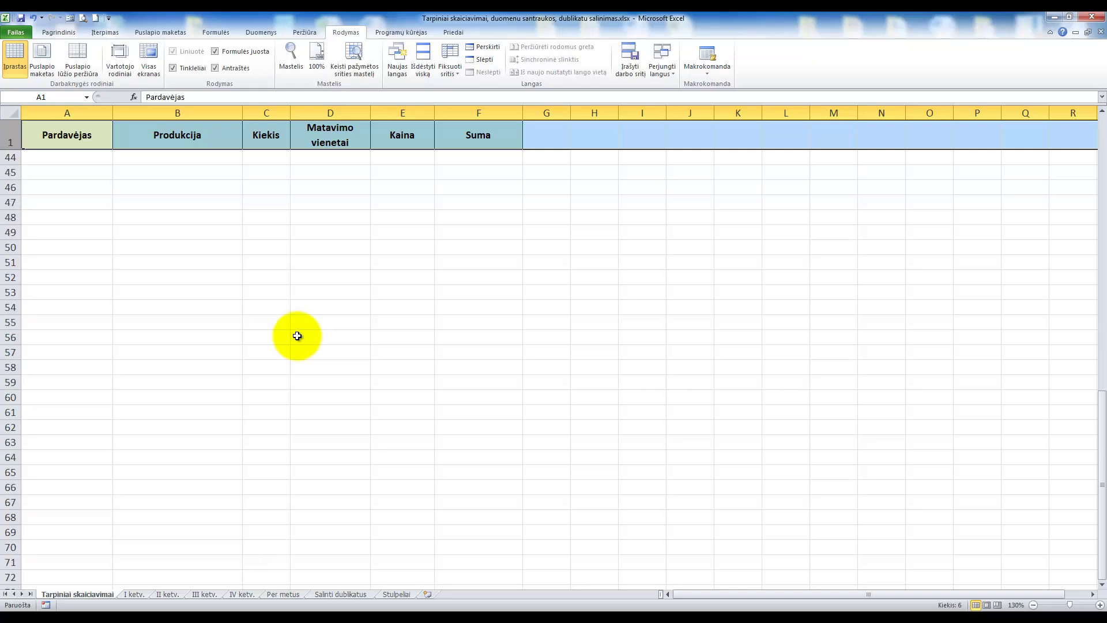
pyautogui.scroll(-4, 13, 358)
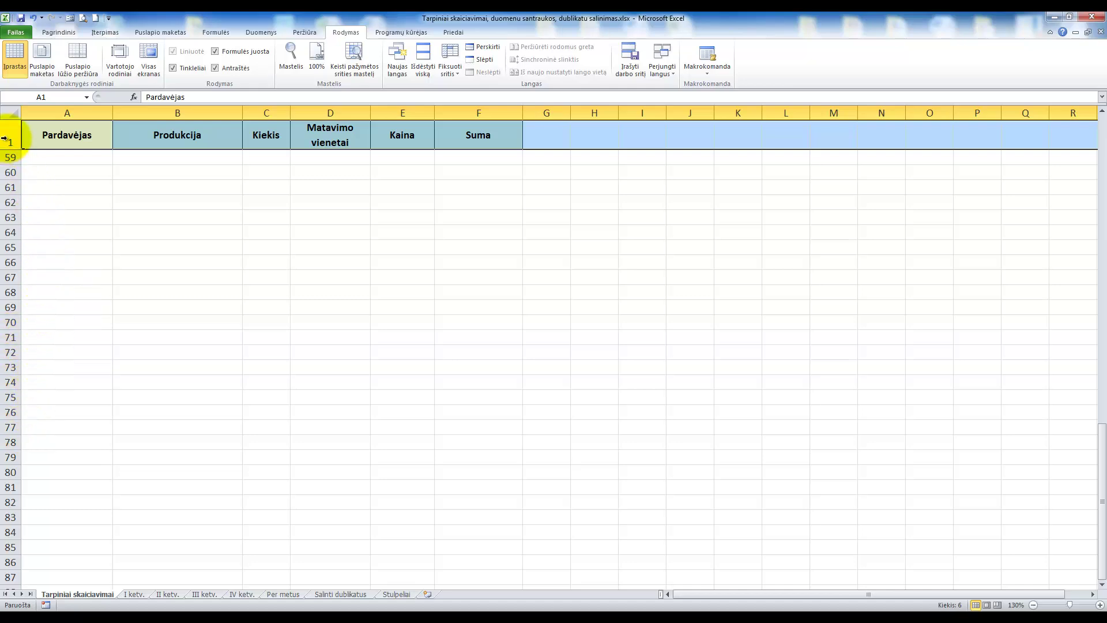
pyautogui.scroll(14, 216, 330)
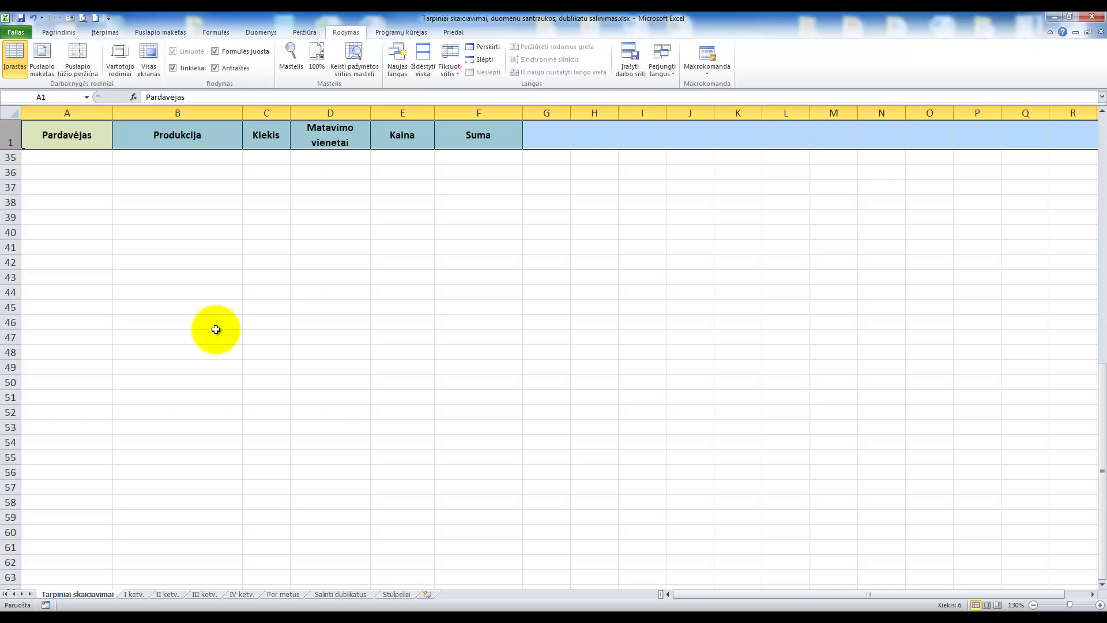
pyautogui.scroll(5, 216, 330)
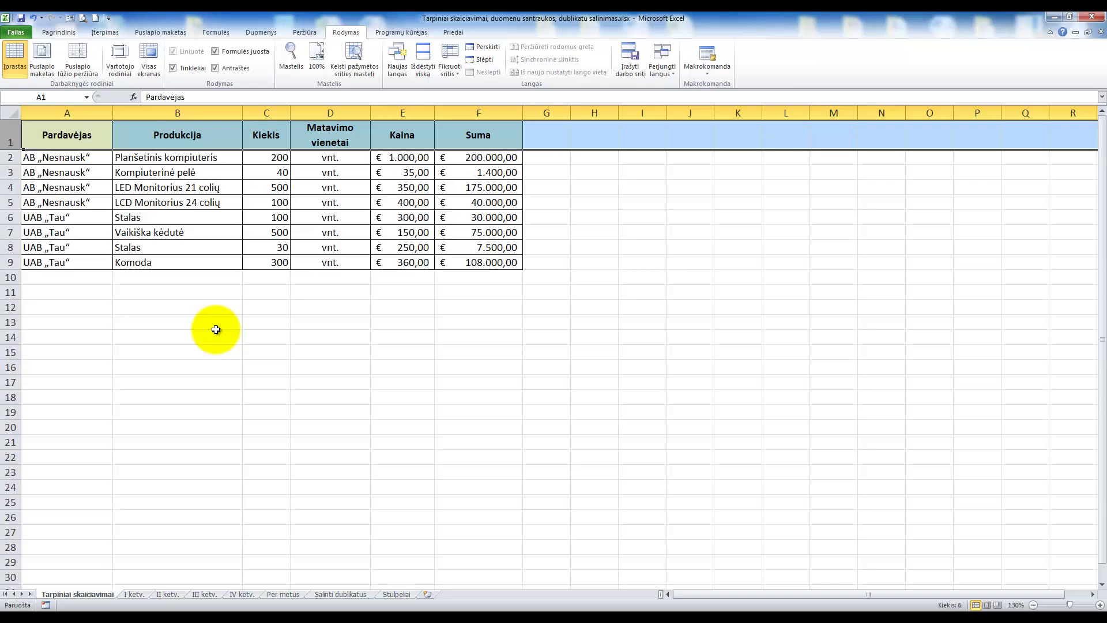
pyautogui.click(216, 334)
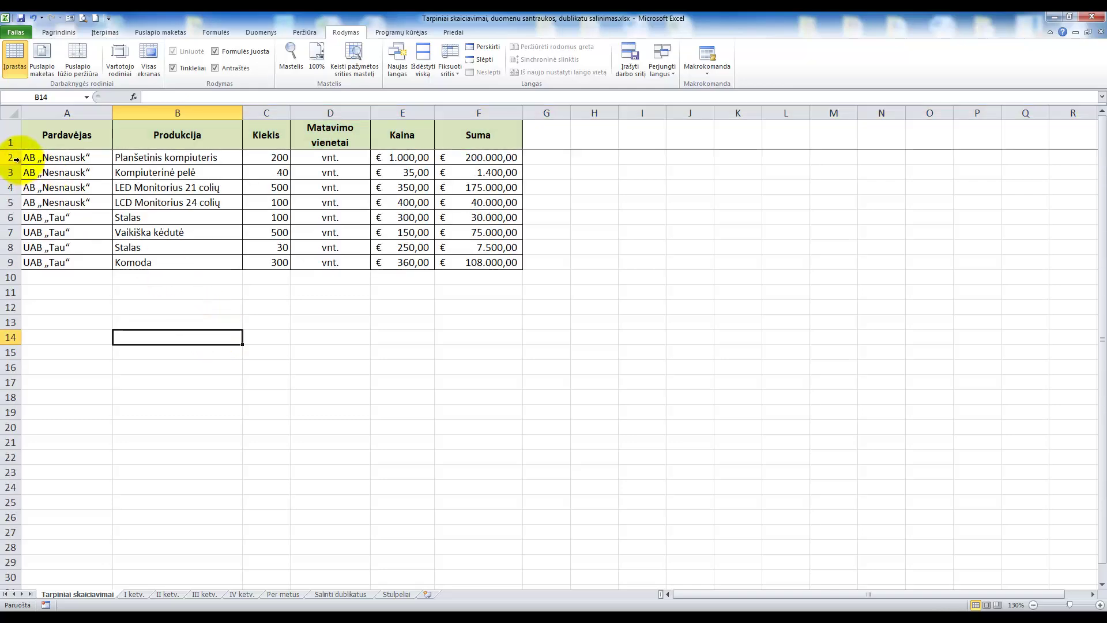
# Unfreeze the heading row and check how it moves with the rest of the sheet.
pyautogui.click(14, 137)
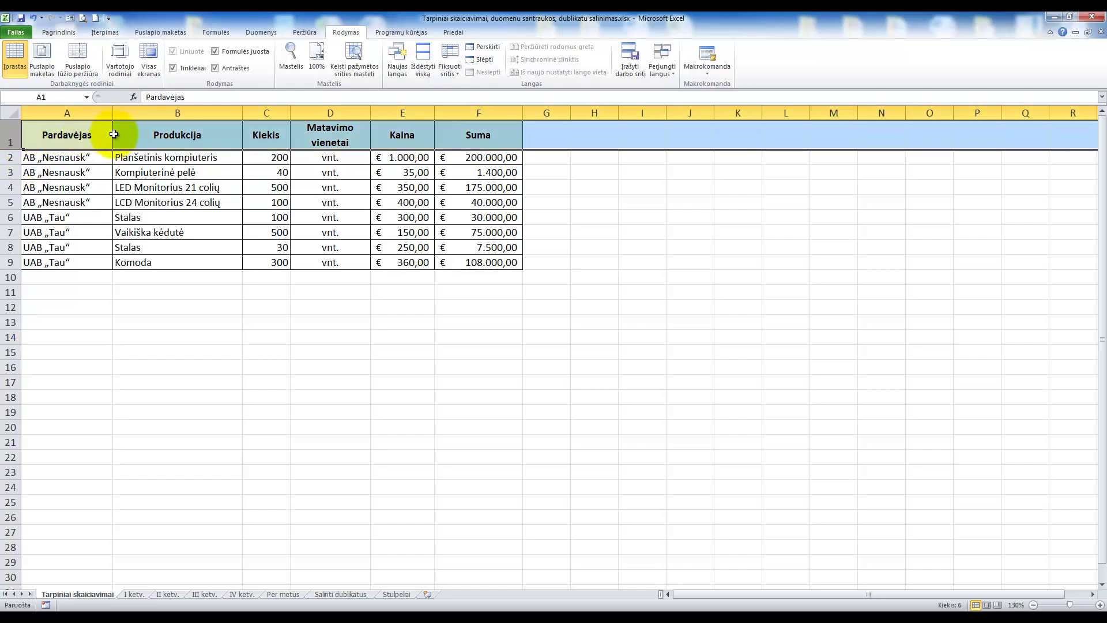
pyautogui.click(458, 76)
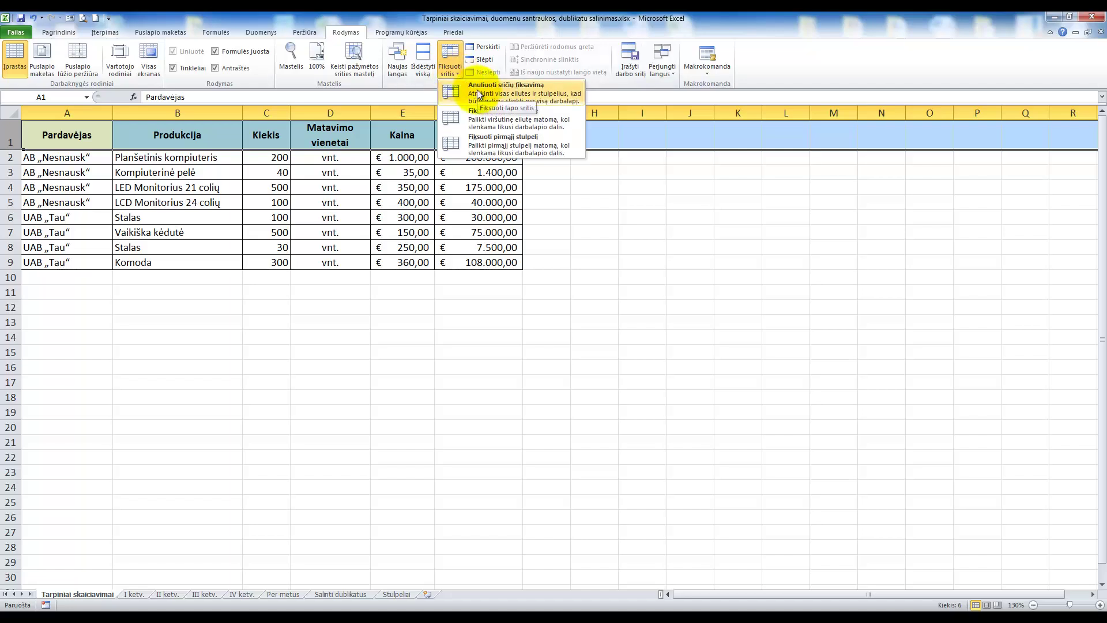
pyautogui.click(478, 91)
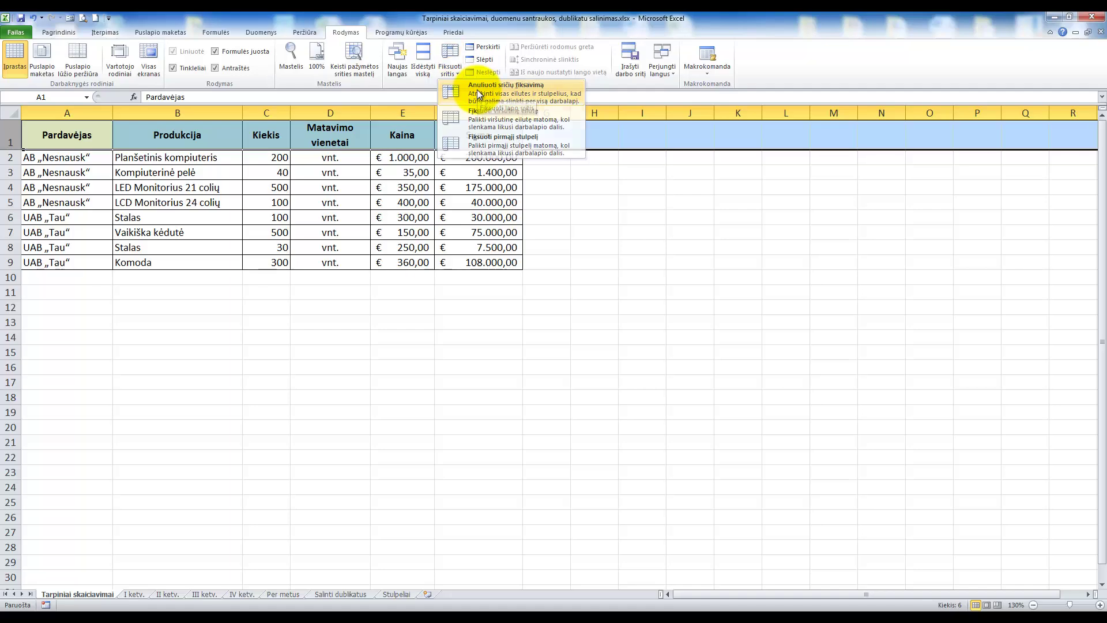
pyautogui.click(288, 302)
pyautogui.scroll(-3, 289, 301)
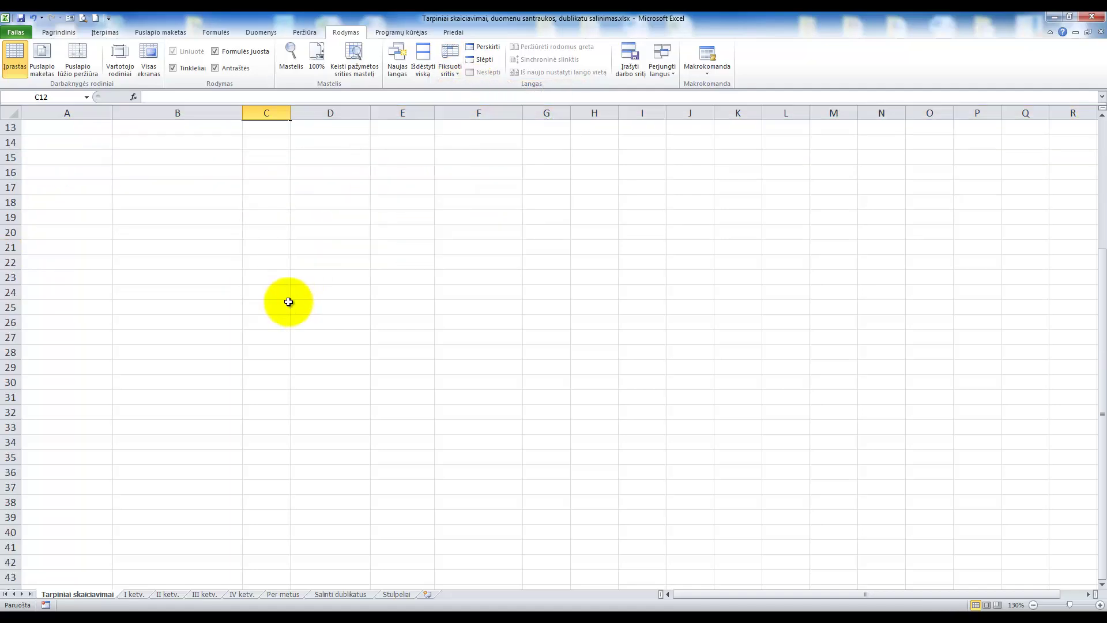
pyautogui.scroll(2, 289, 301)
pyautogui.scroll(1, 288, 302)
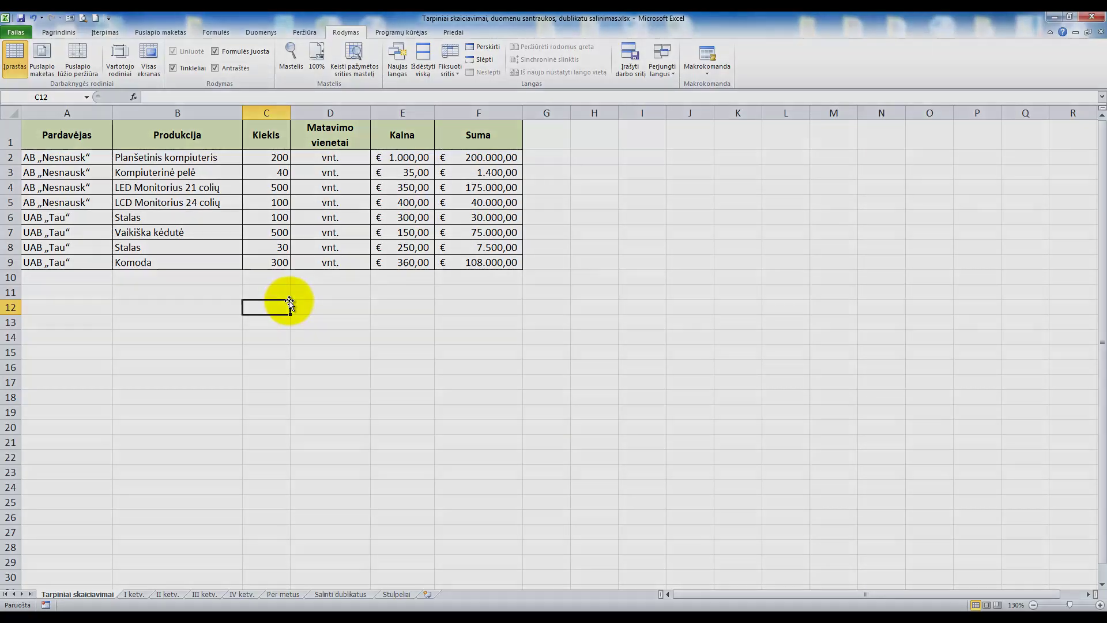